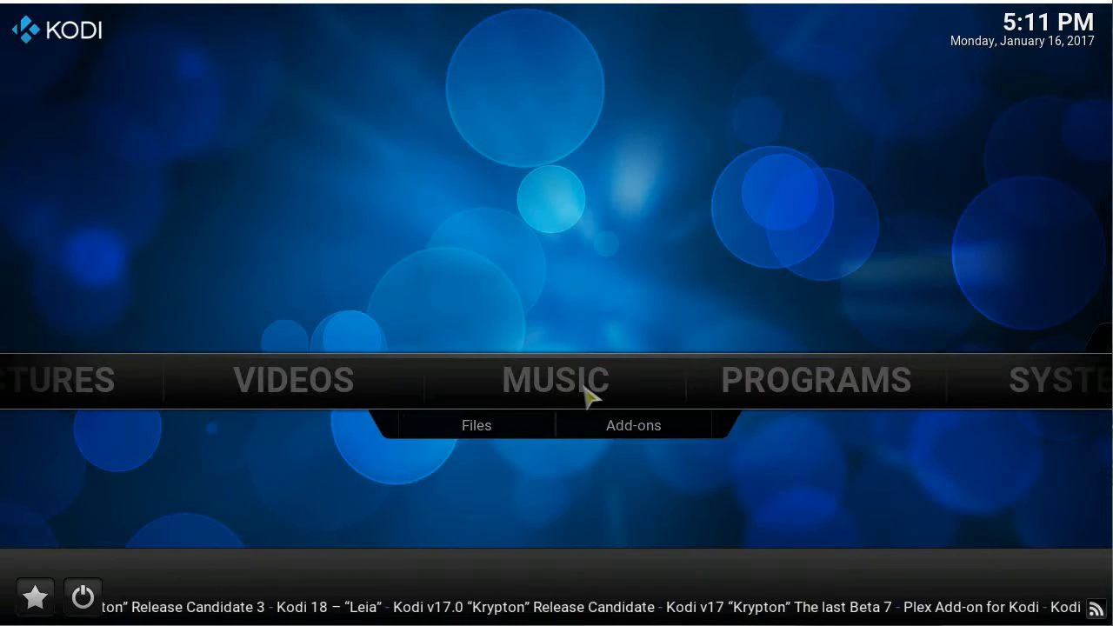
click(586, 393)
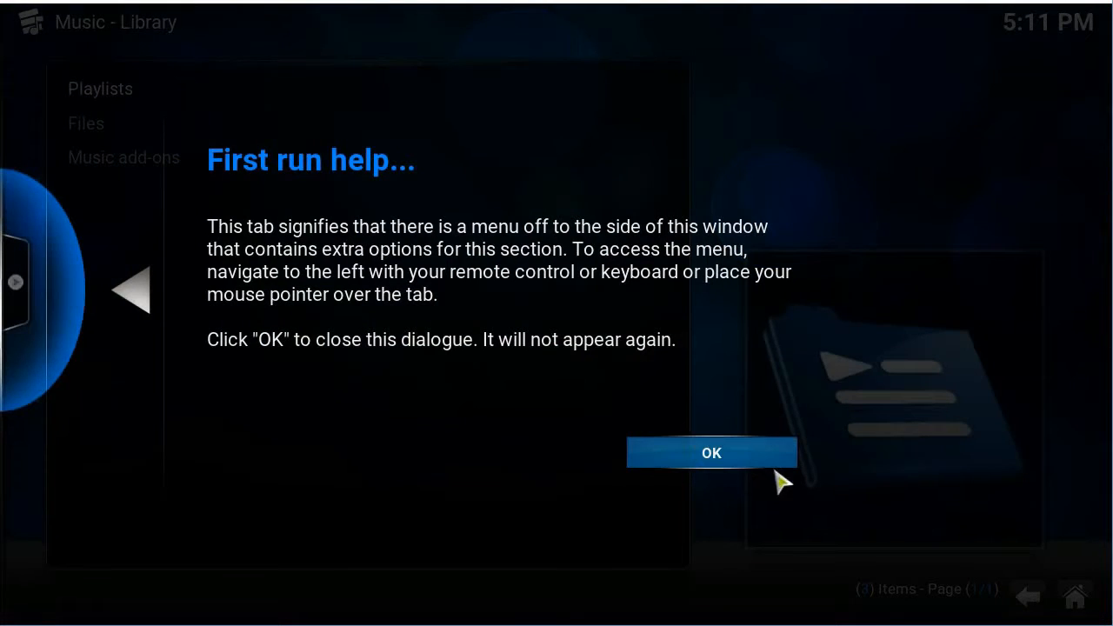
click(746, 456)
key(Escape)
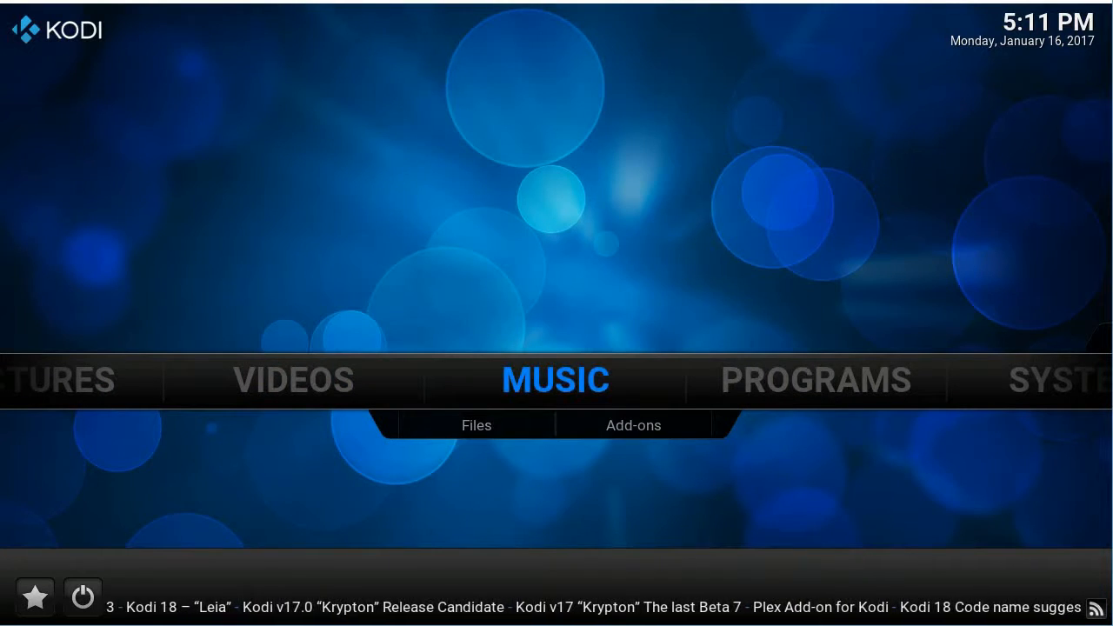
Open the file manager from the system section and start adding a new file source
key(Right)
key(Right)
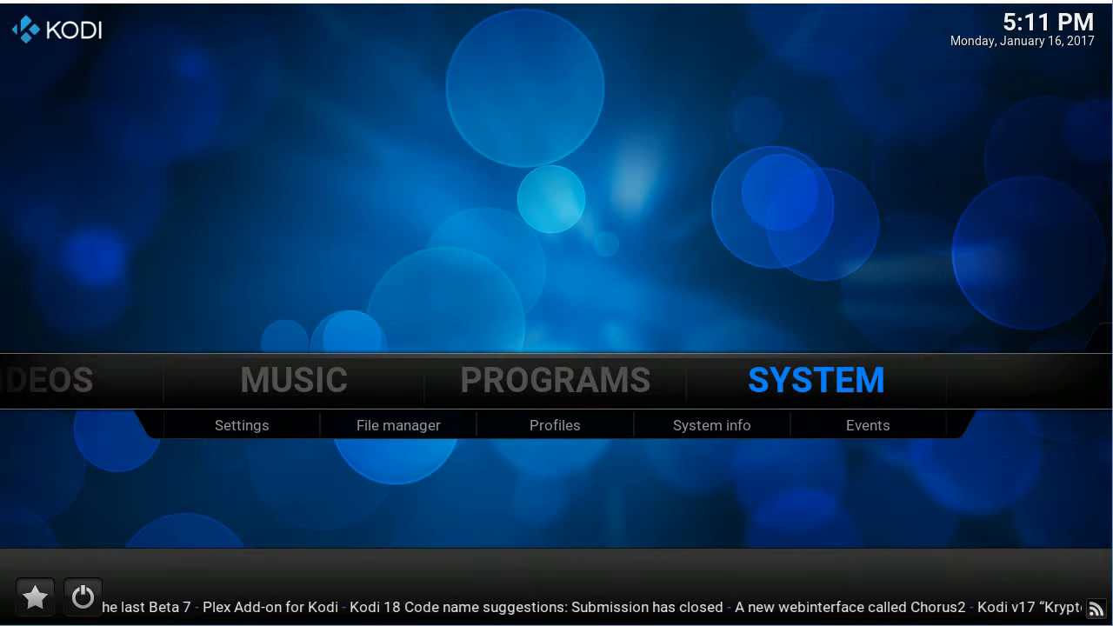
key(Down)
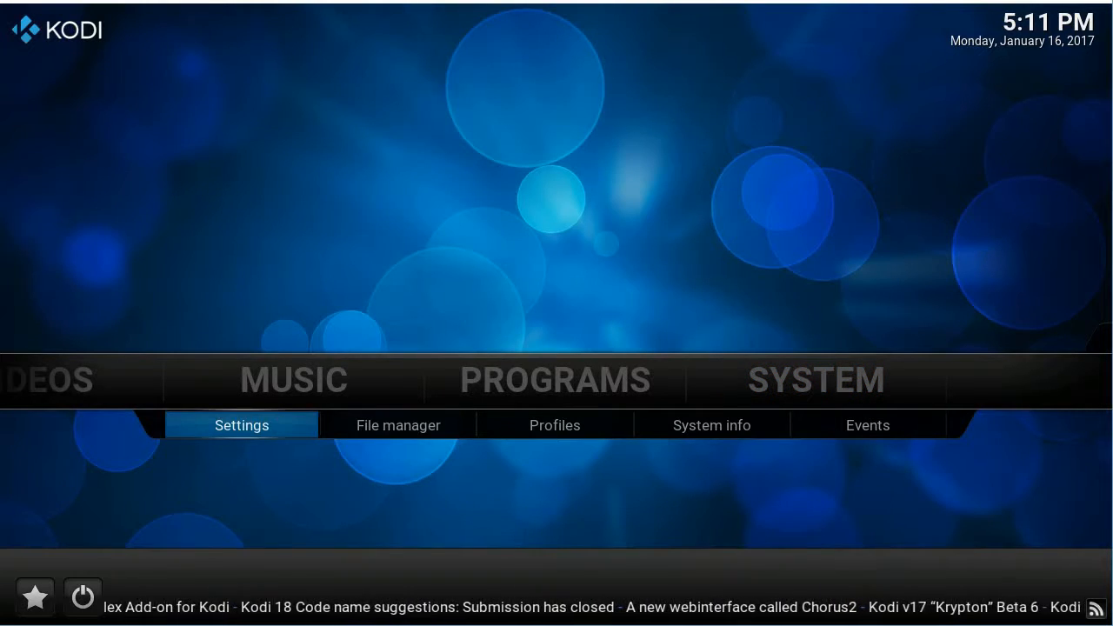
key(Right)
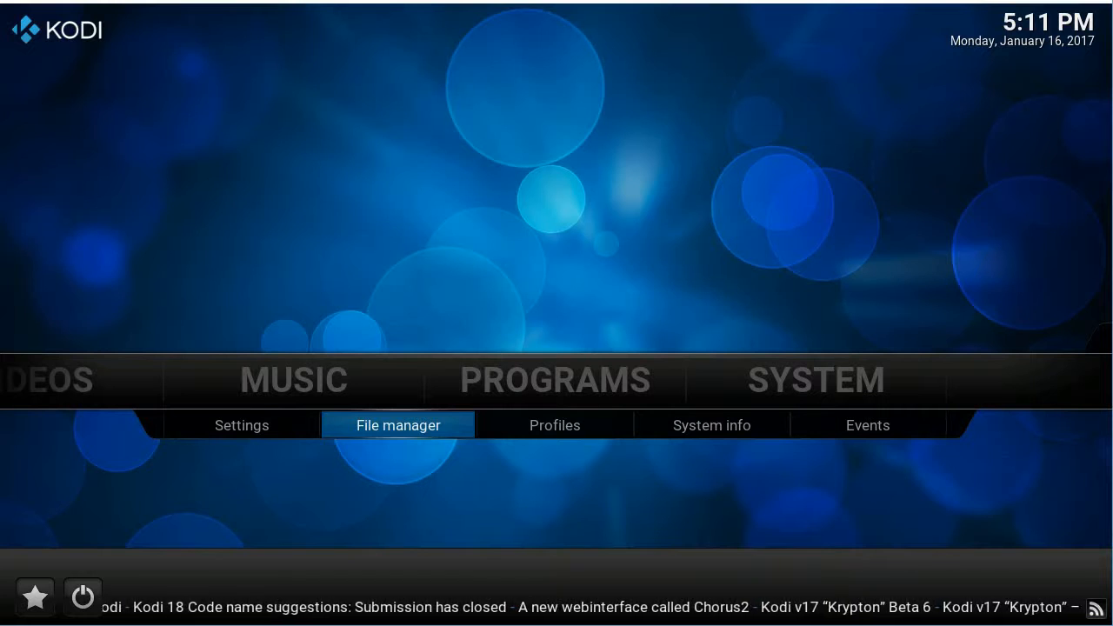
key(Return)
key(Down)
key(Left)
key(Down)
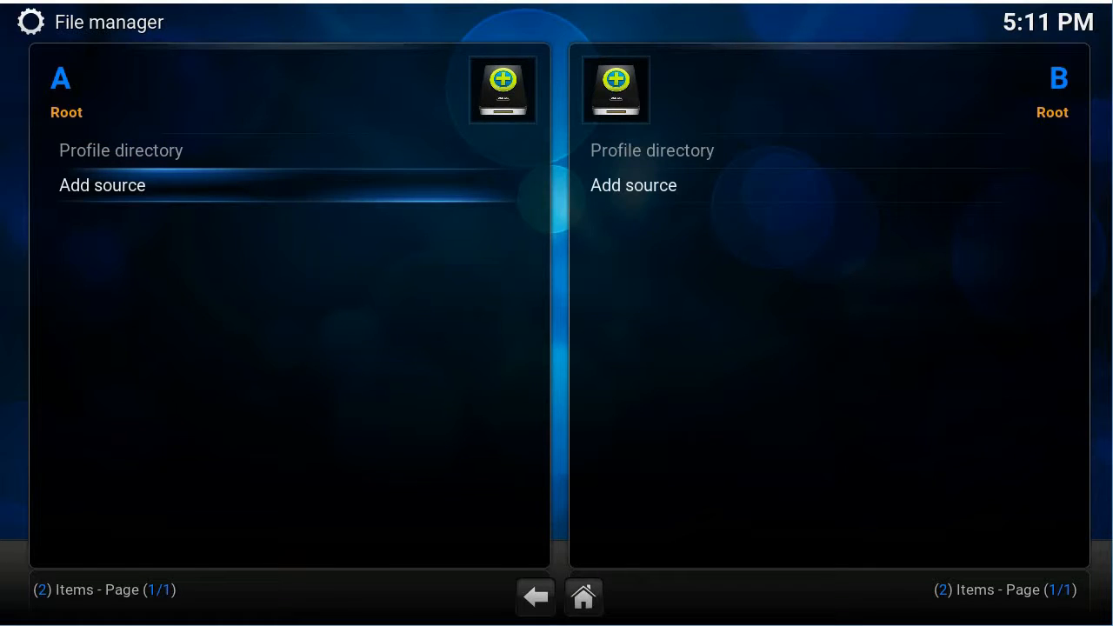
key(Return)
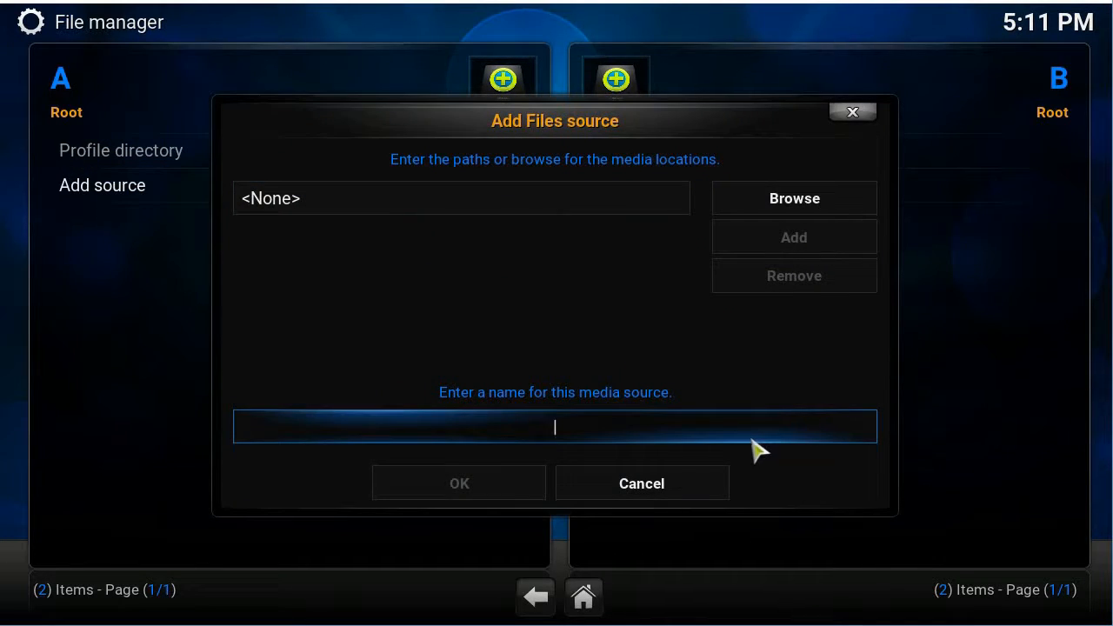
click(389, 205)
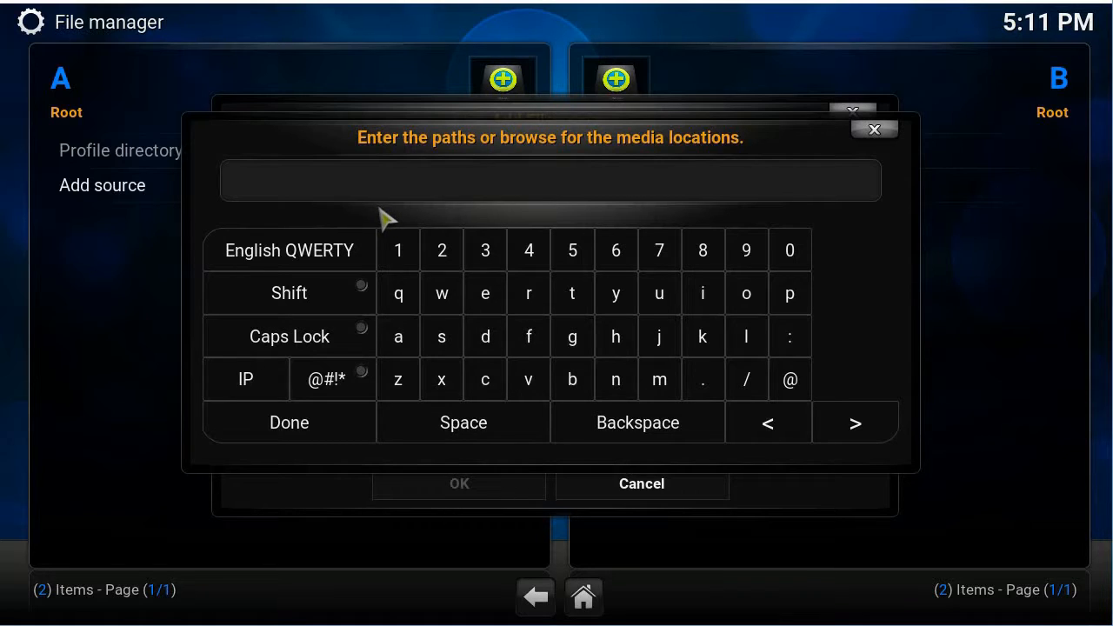
text(http:)
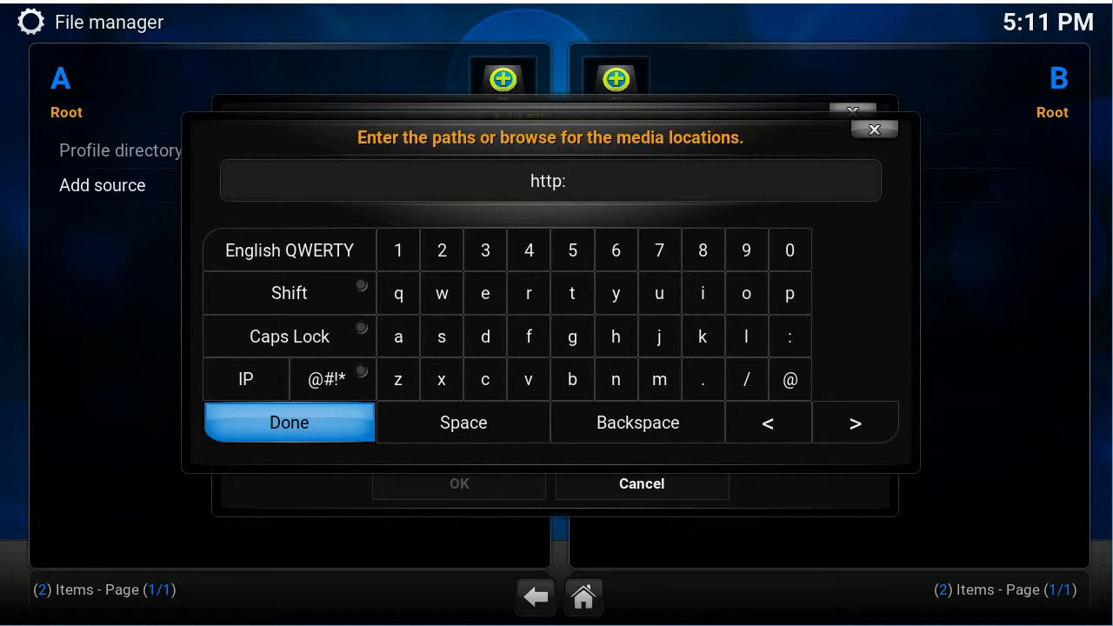
text(//)
text(lonnytv.com)
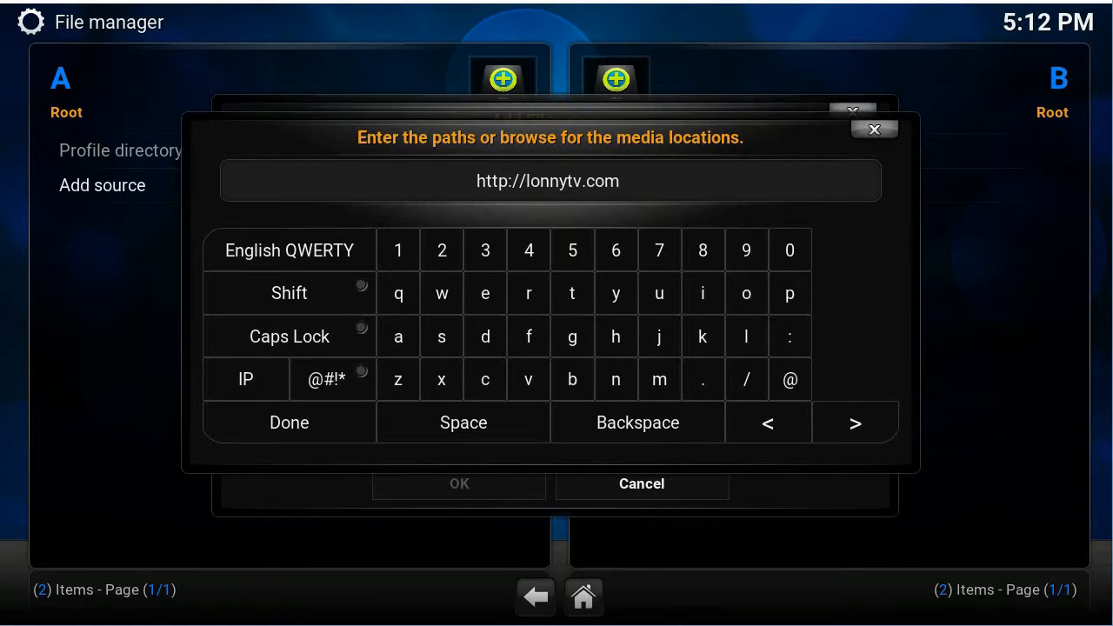
text(/)
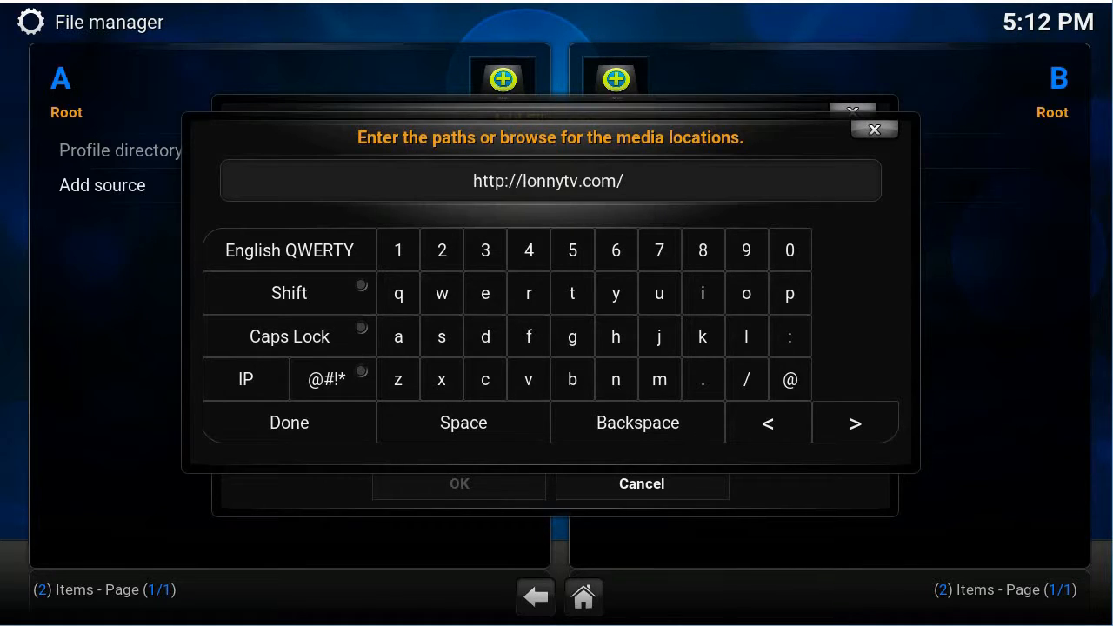
text(xtv)
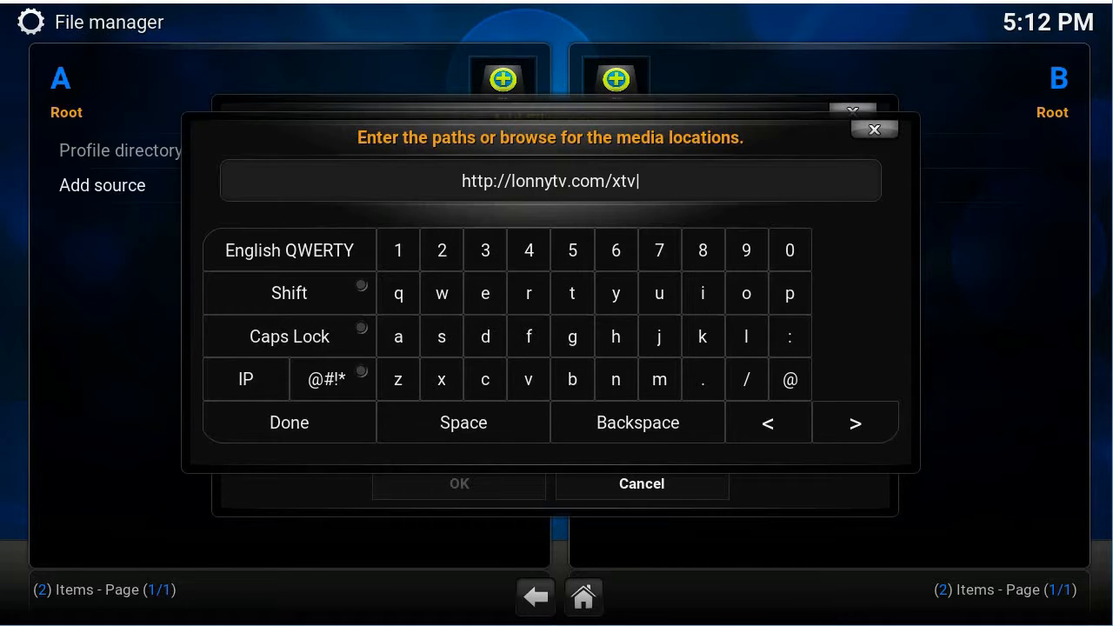
click(279, 422)
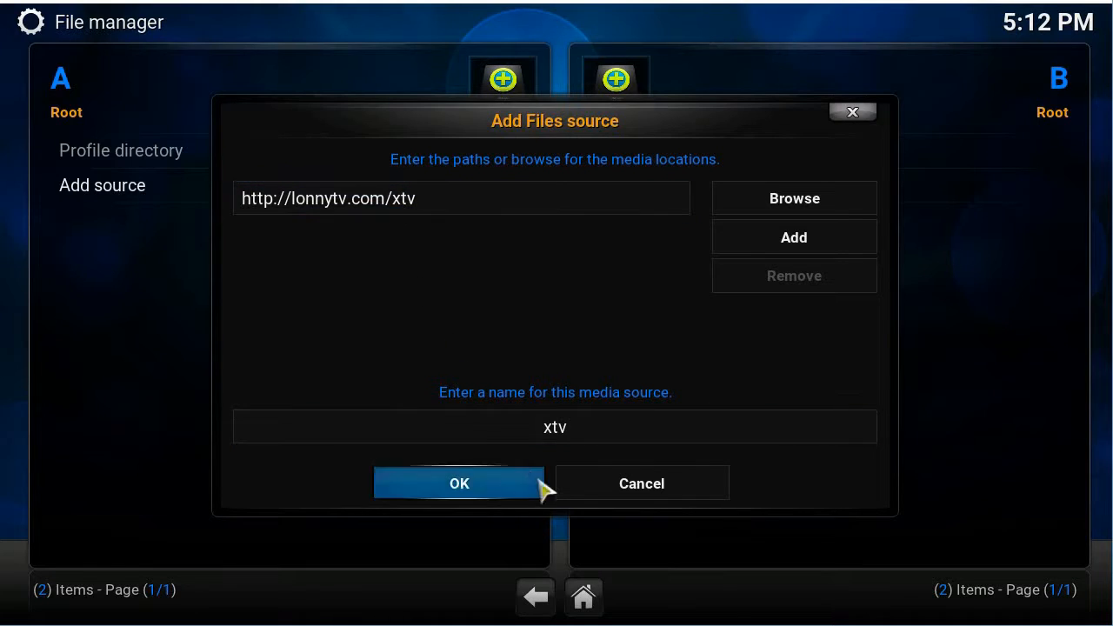
Name the media source Lonnydemo, save it and return to the home screen
click(580, 430)
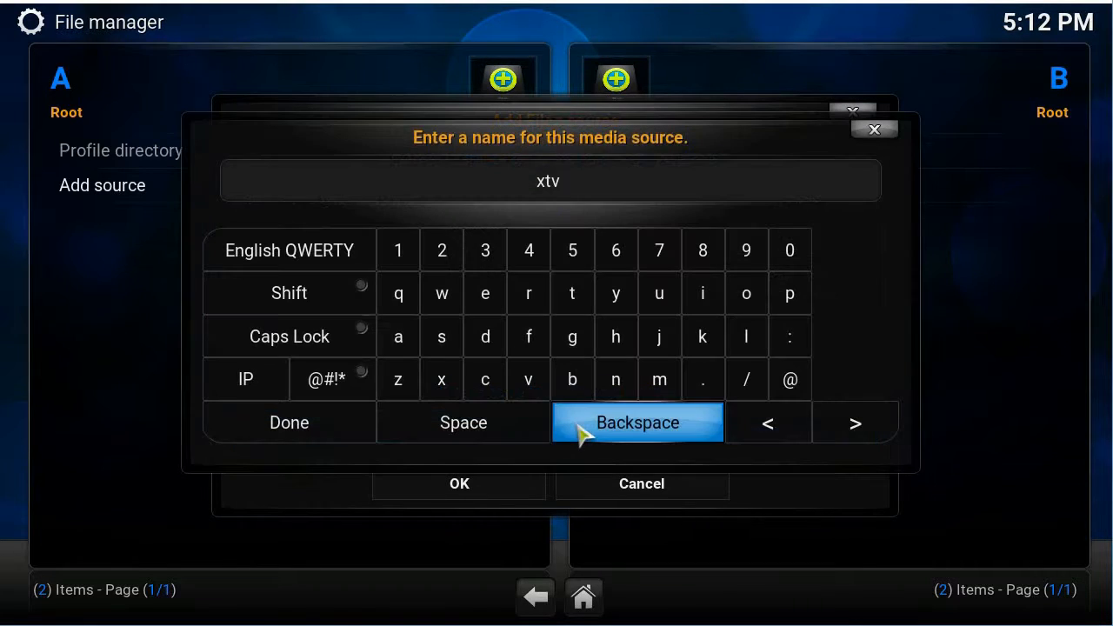
key(BackSpace)
key(BackSpace)
key(BackSpace)
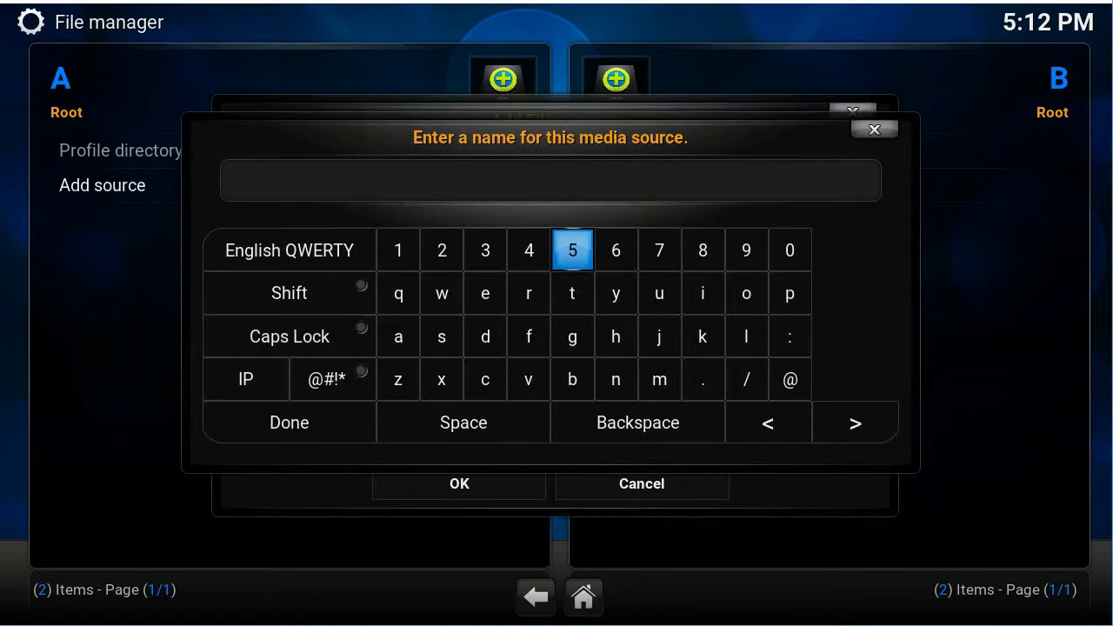
text(Lonnydemo)
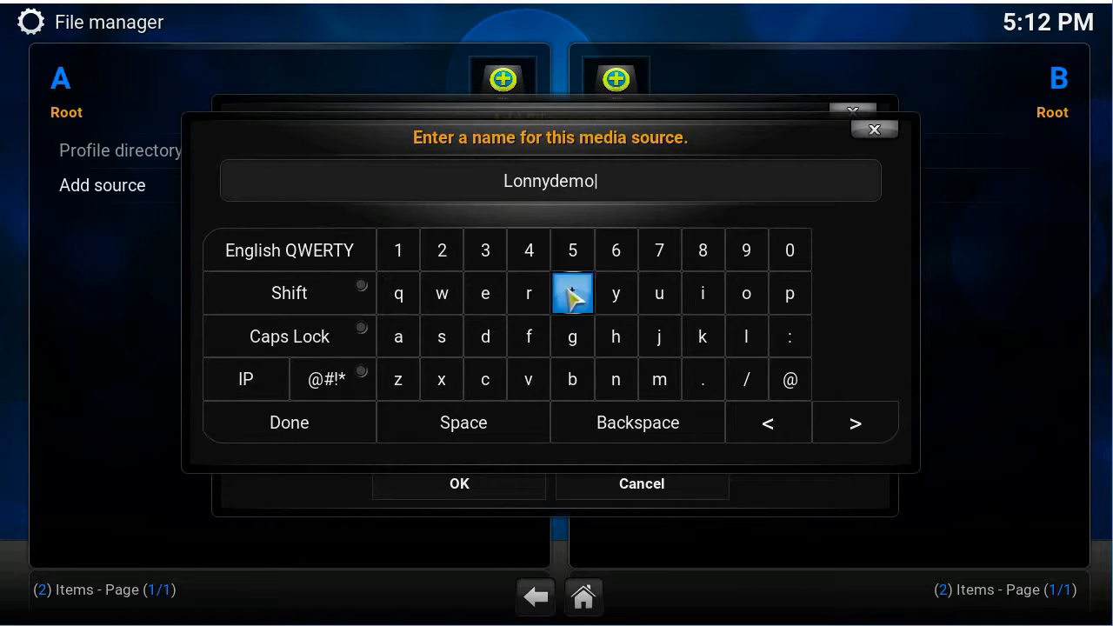
click(333, 426)
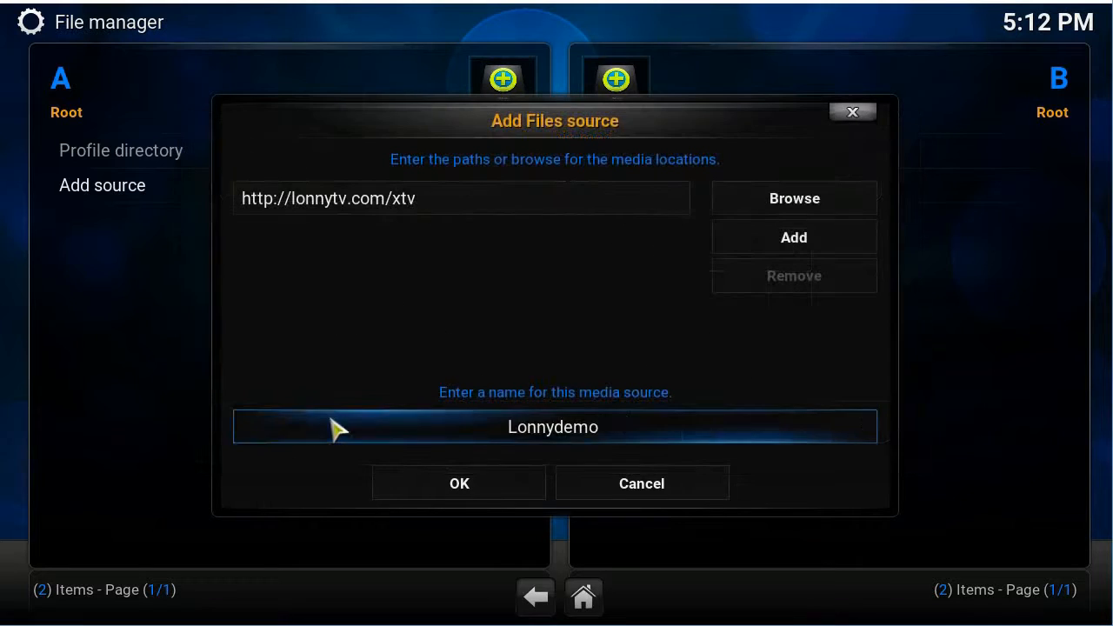
click(458, 487)
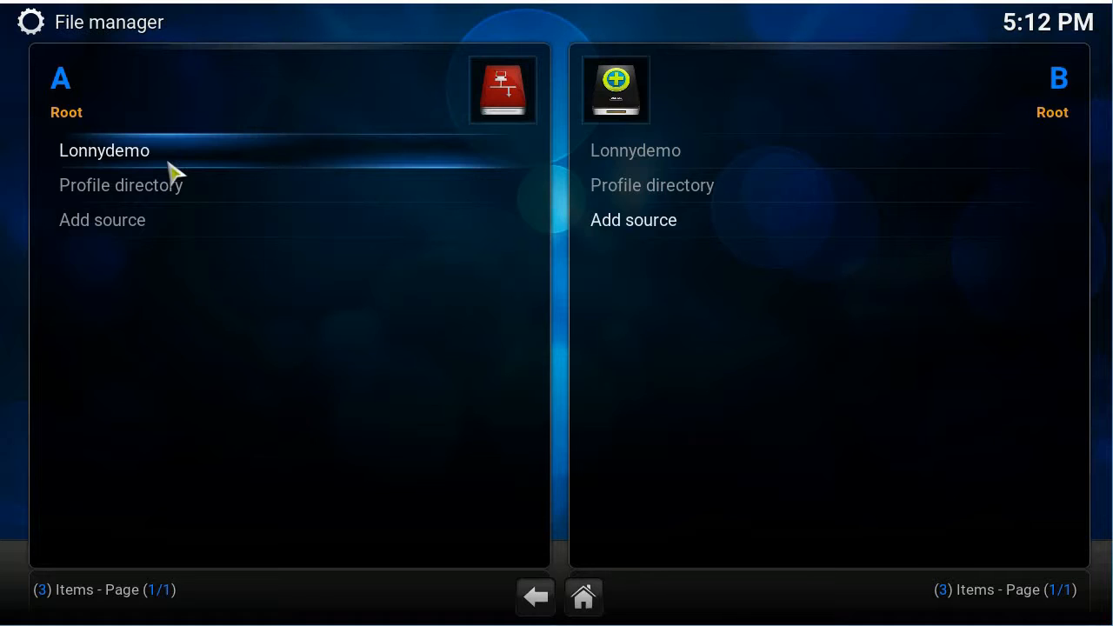
key(Escape)
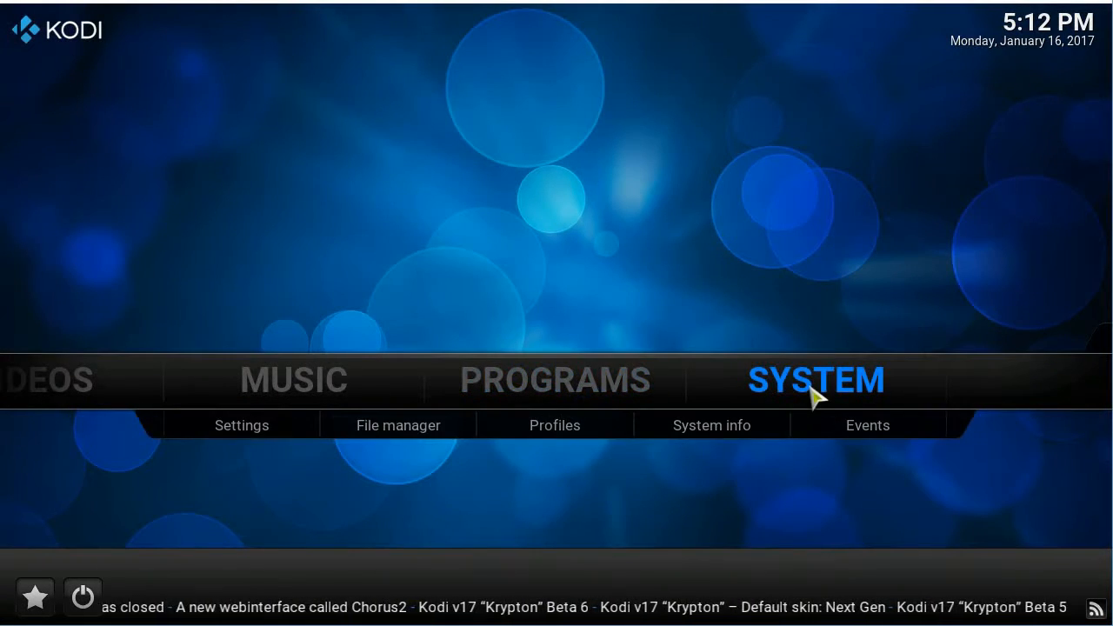
click(813, 393)
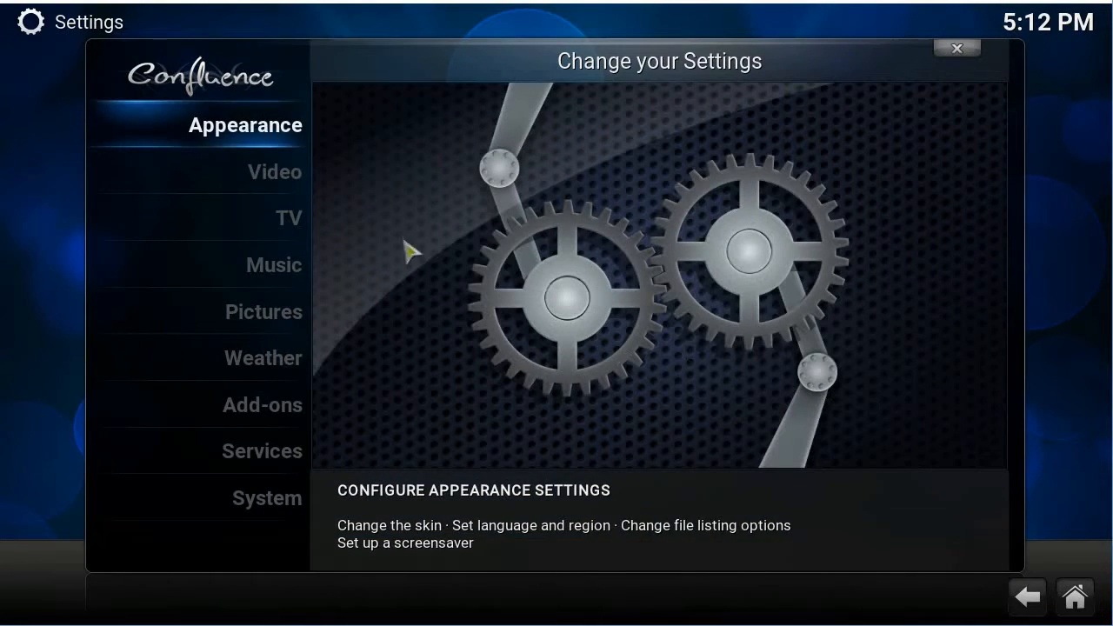
click(261, 410)
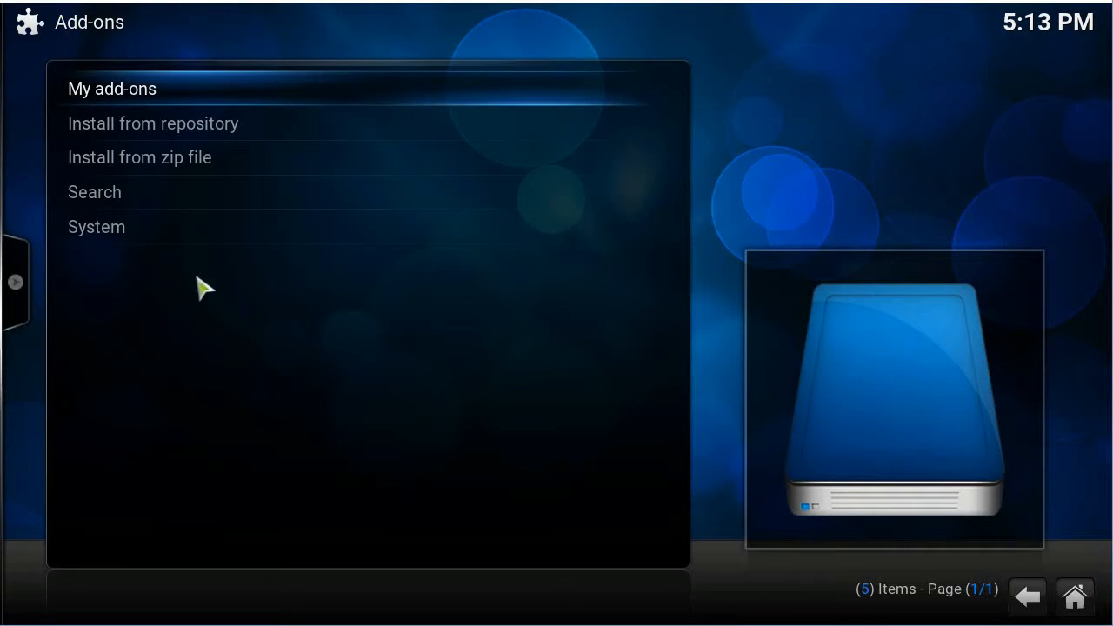
key(Escape)
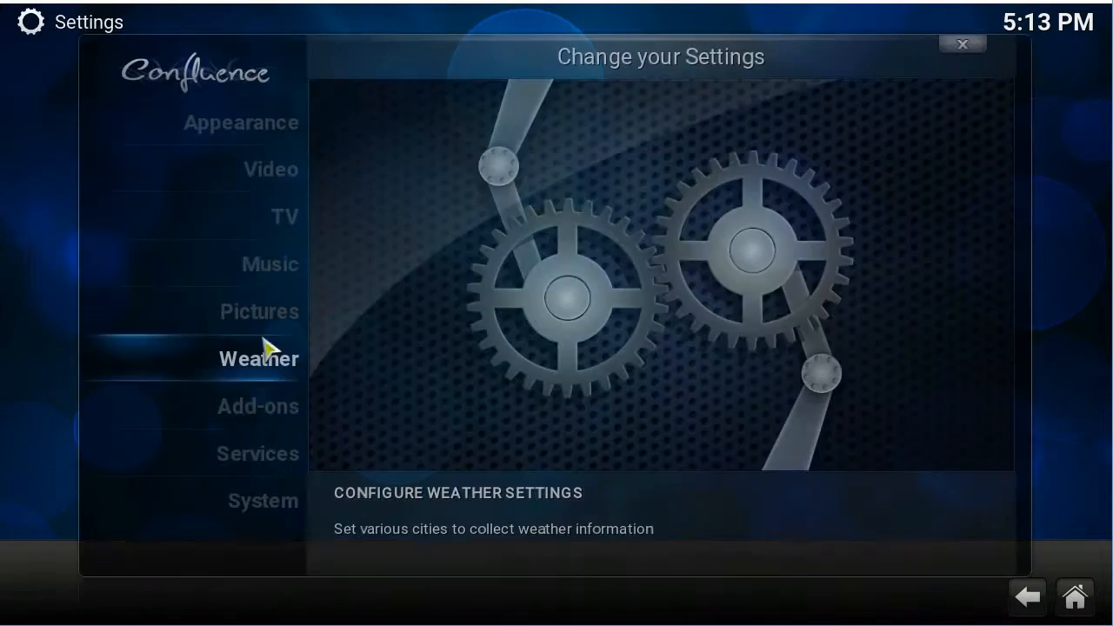
key(Escape)
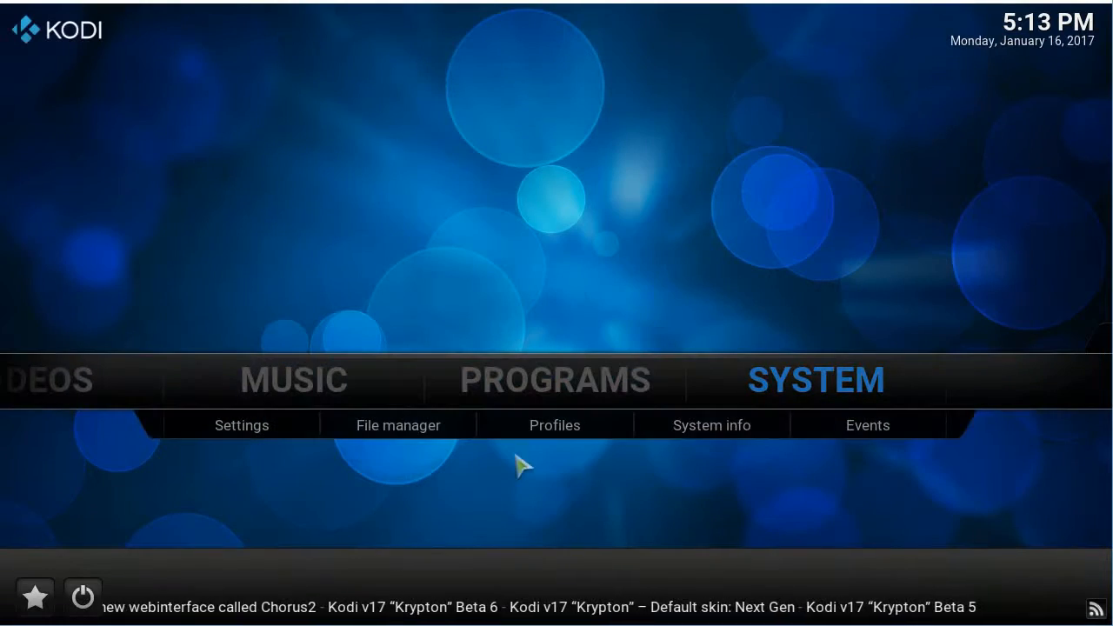
Install the add-on repository.aeon.nox.silvo-1.0.3.zip from the Lonnydemo source through the system's add-on settings
click(807, 398)
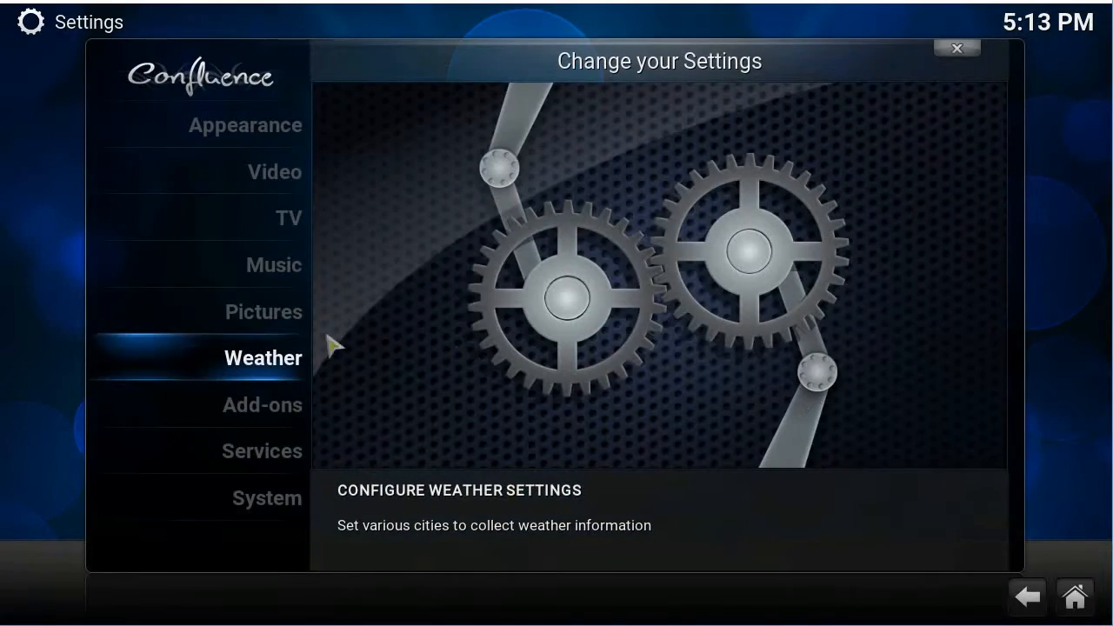
click(281, 417)
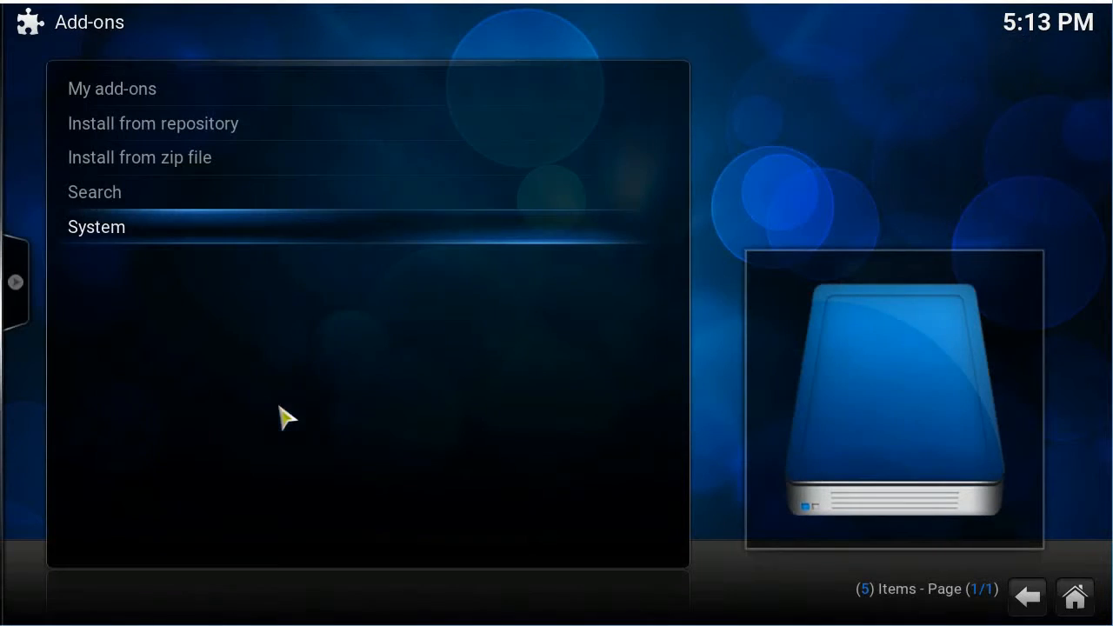
click(130, 173)
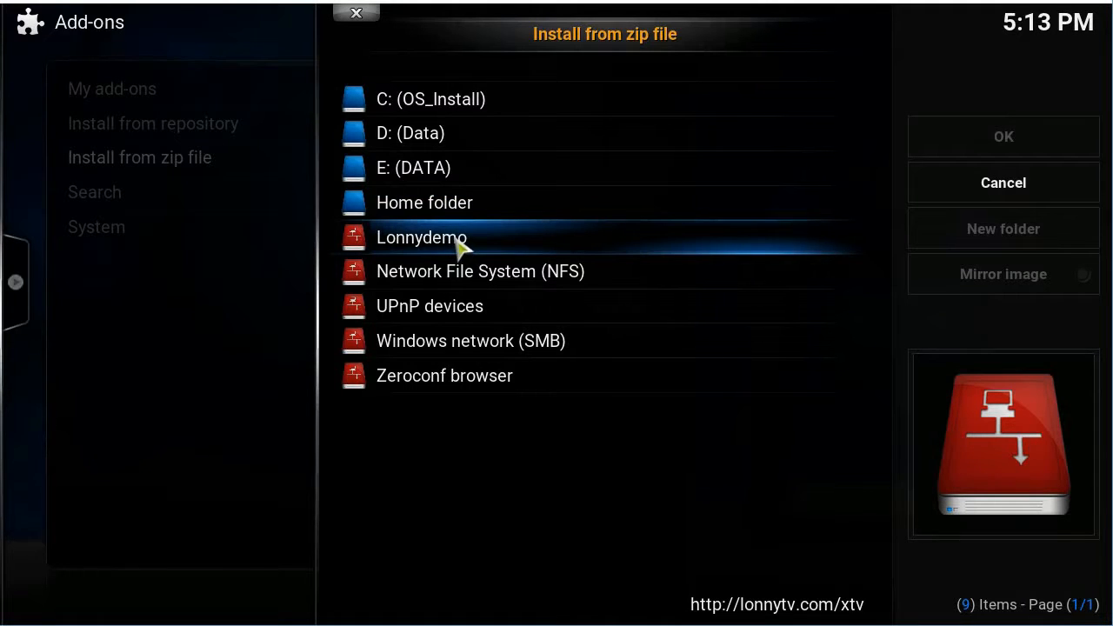
click(458, 248)
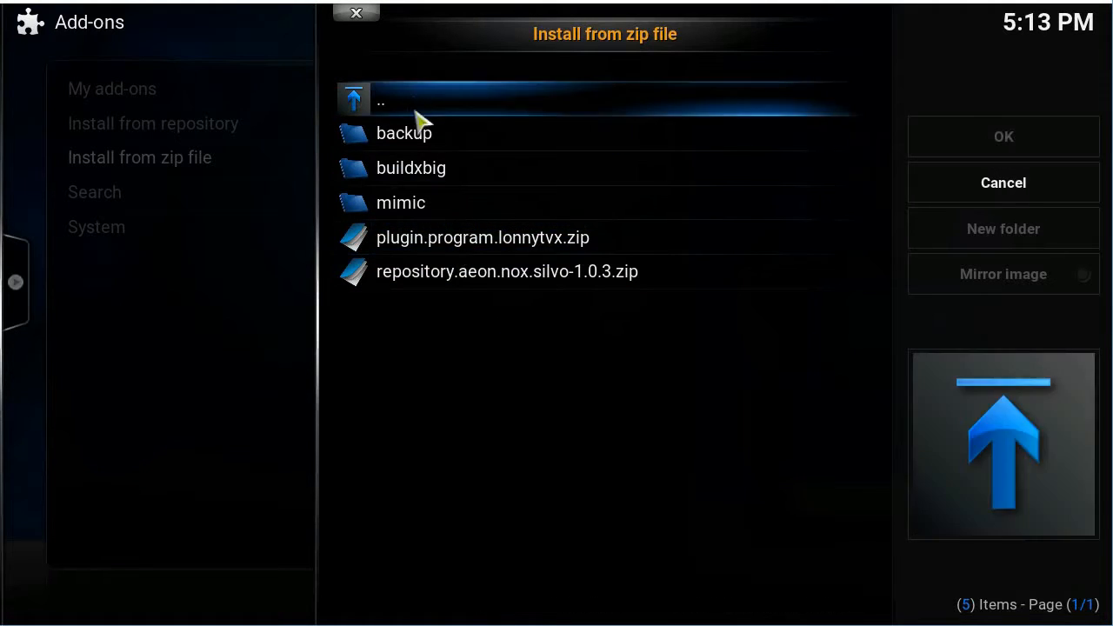
click(492, 279)
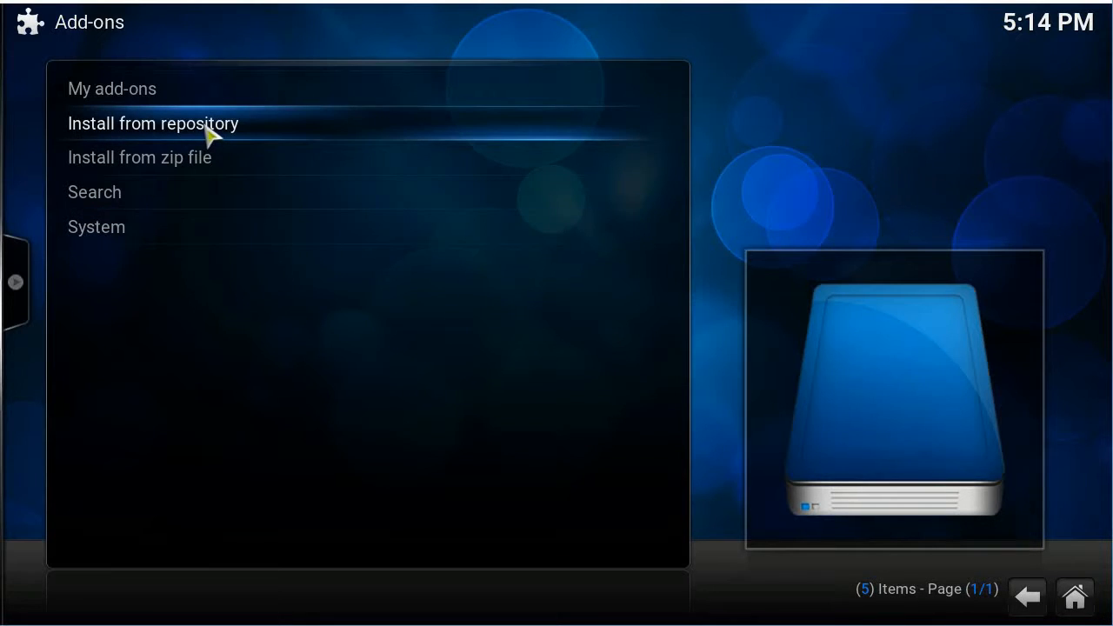
key(Escape)
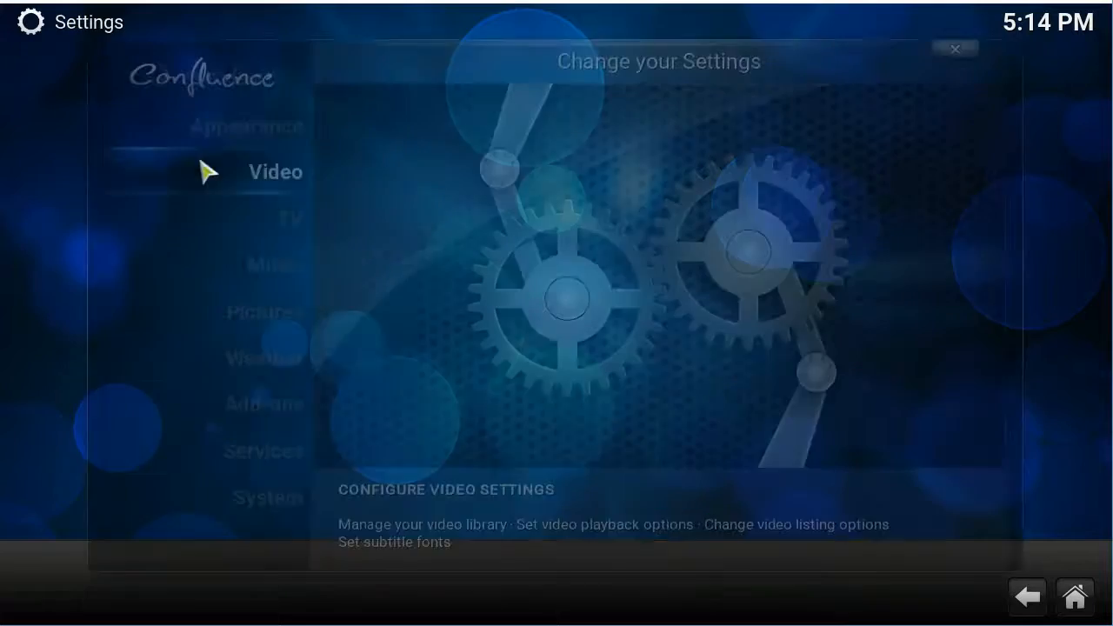
key(Escape)
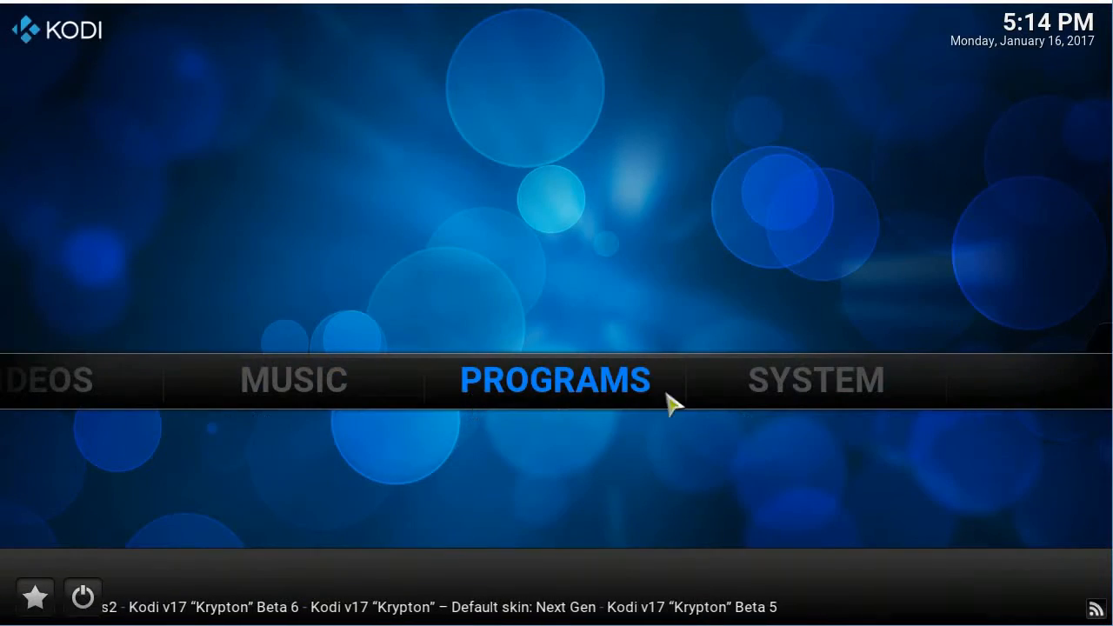
click(809, 396)
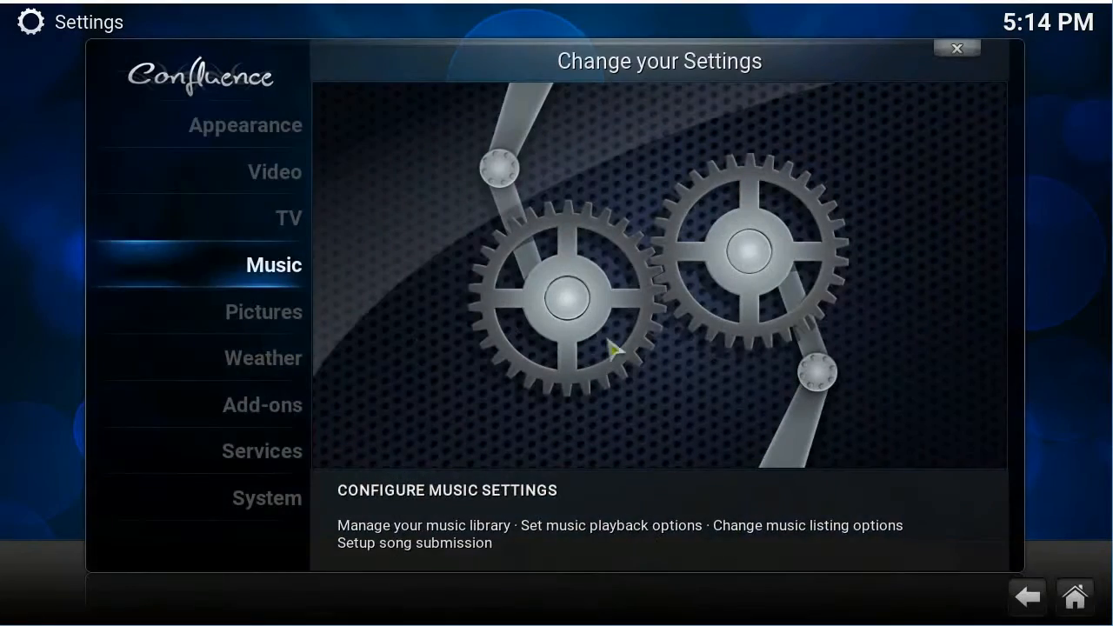
click(281, 424)
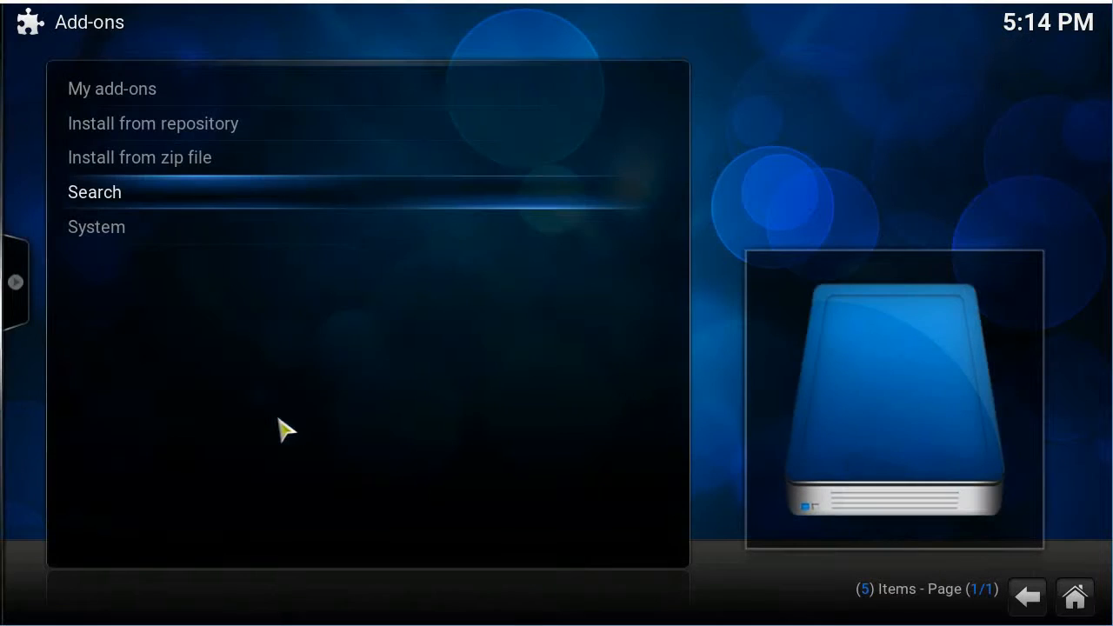
Install the Aeon Nox 5: SiLVO skin from the look and feel category of the Aeon Nox: SiLVO Repository
click(171, 141)
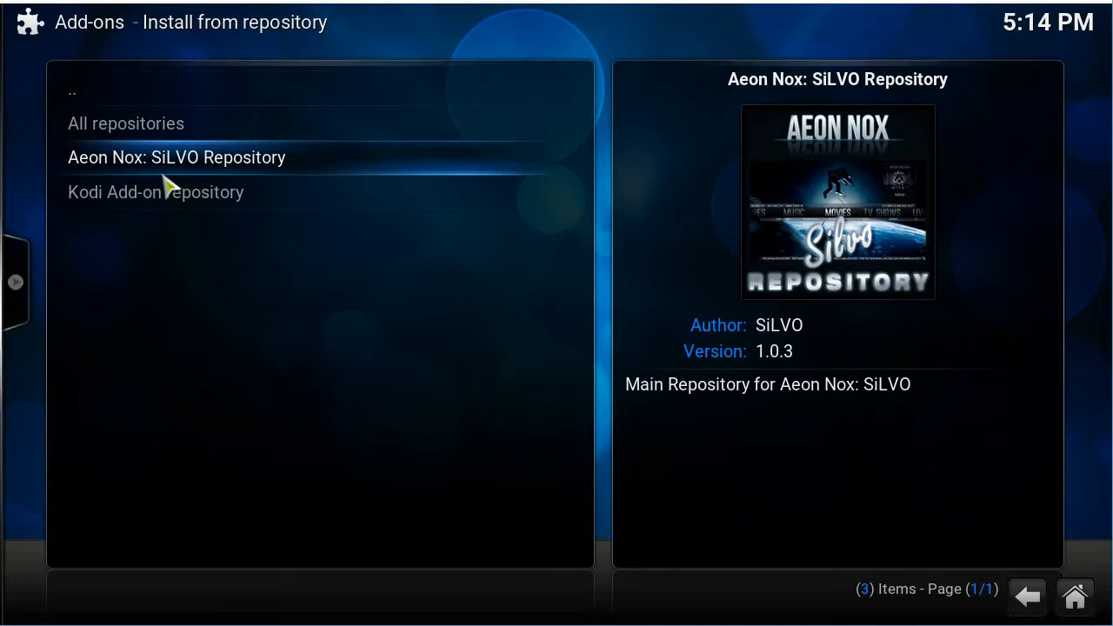
click(167, 184)
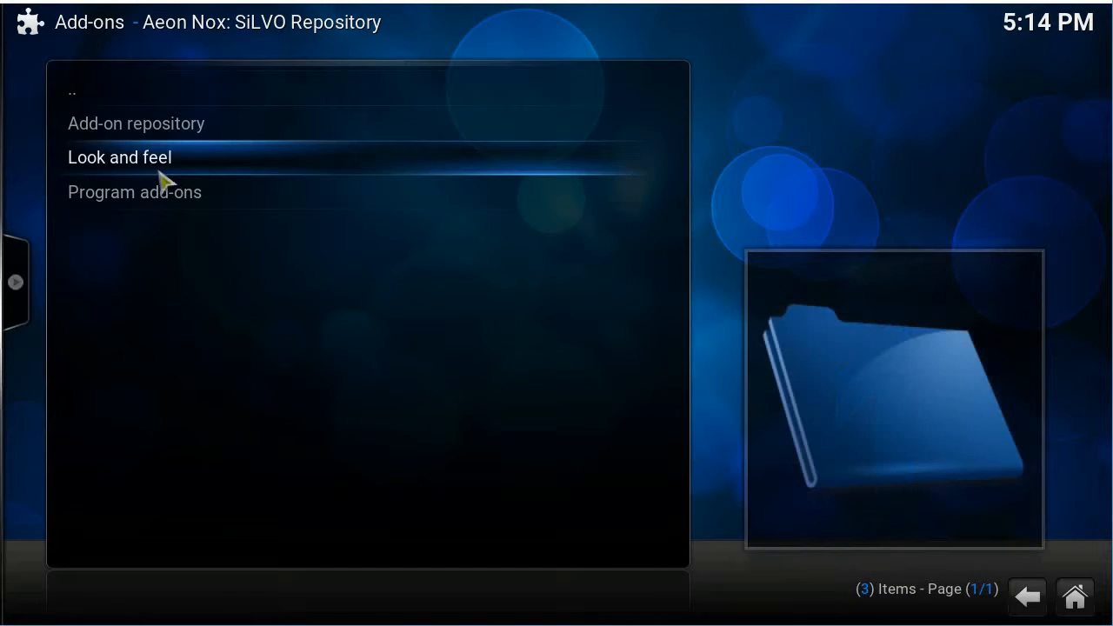
click(159, 174)
click(130, 137)
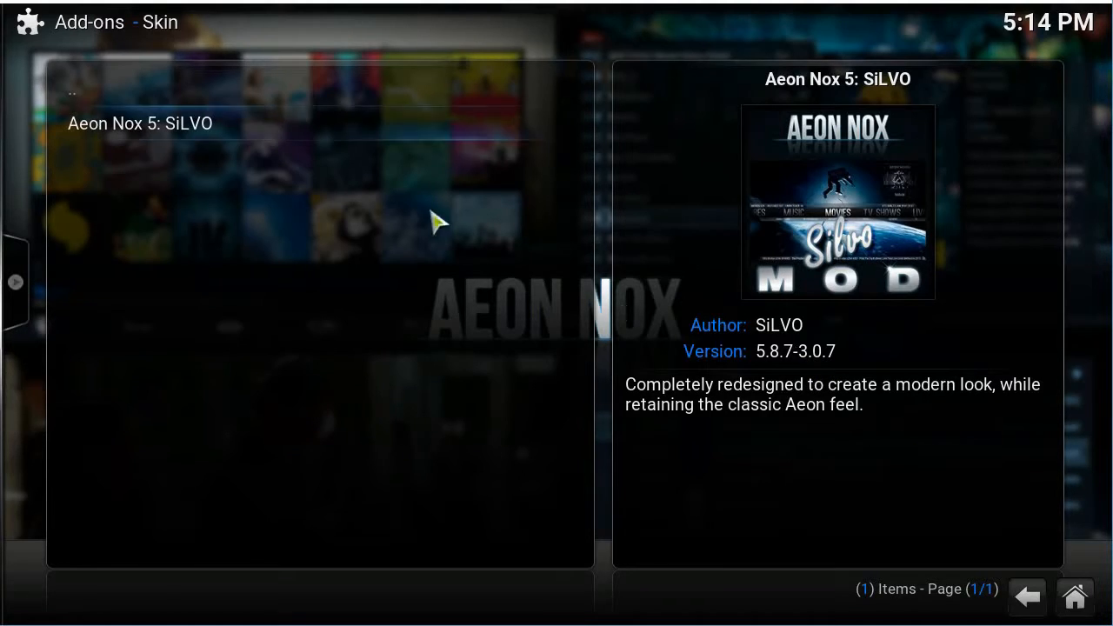
click(165, 131)
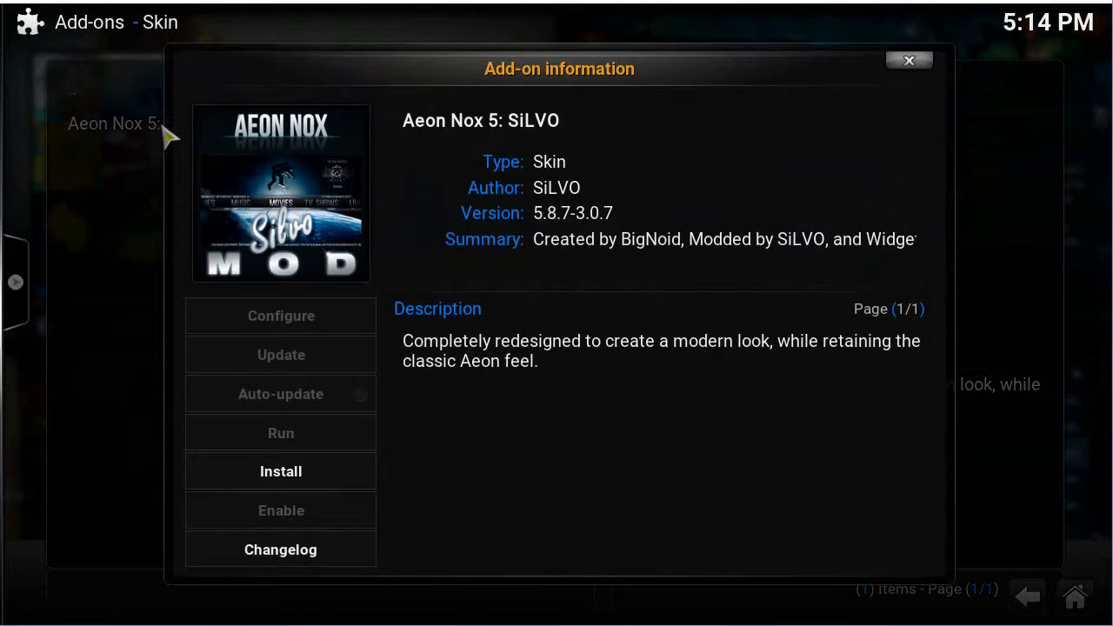
click(280, 471)
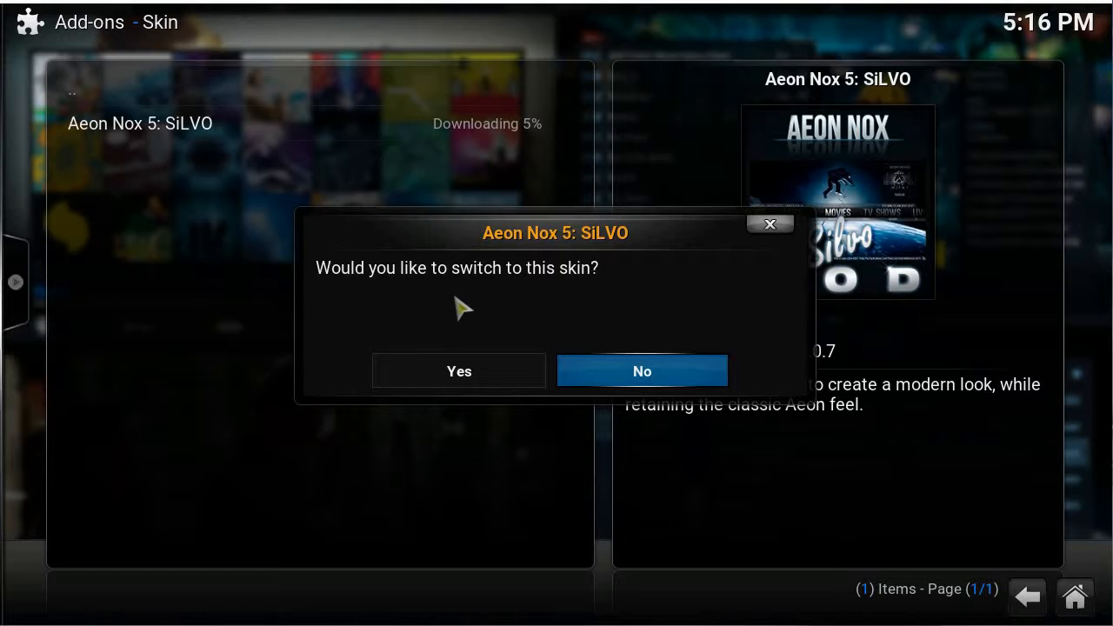
Switch to the Aeon Nox 5: SiLVO skin, keep the change and return to the home screen
click(466, 378)
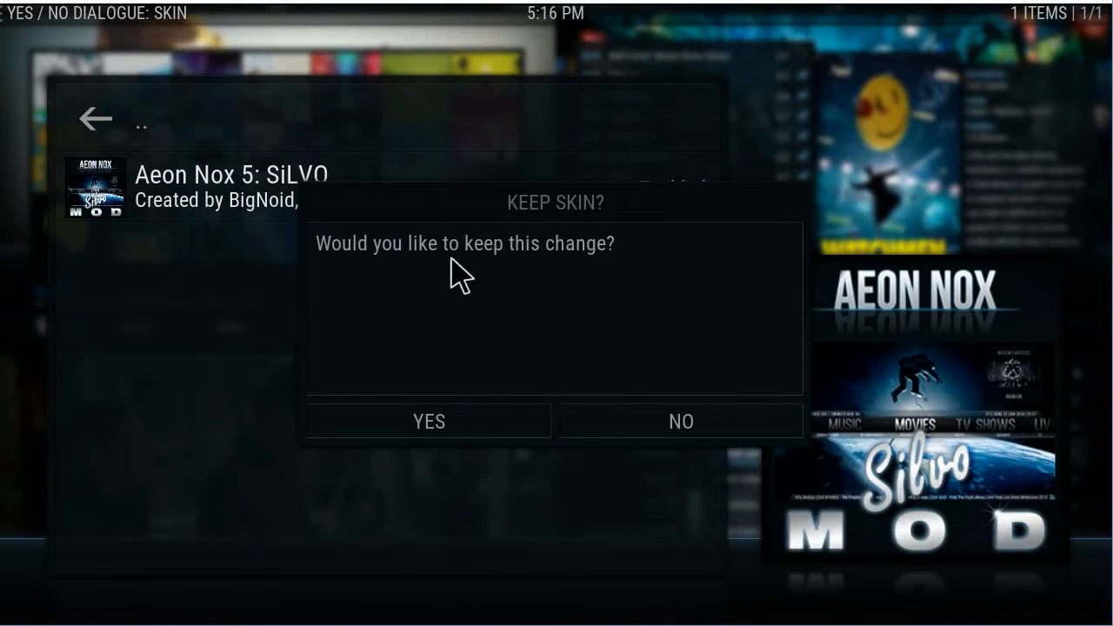
click(451, 442)
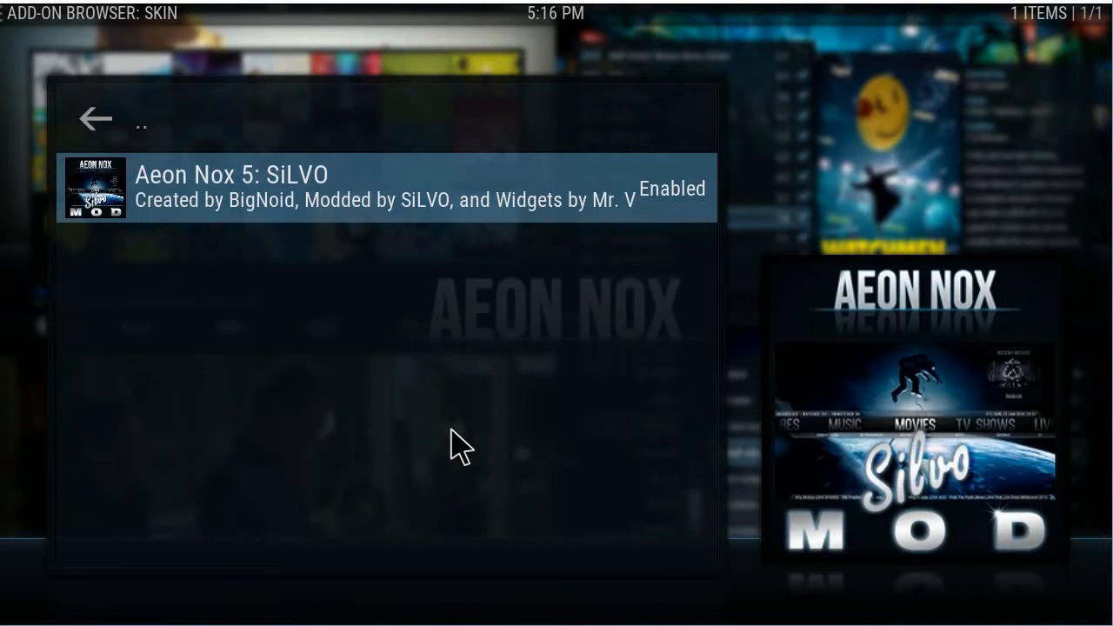
key(BackSpace)
key(BackSpace)
key(BackSpace)
key(BackSpace)
key(BackSpace)
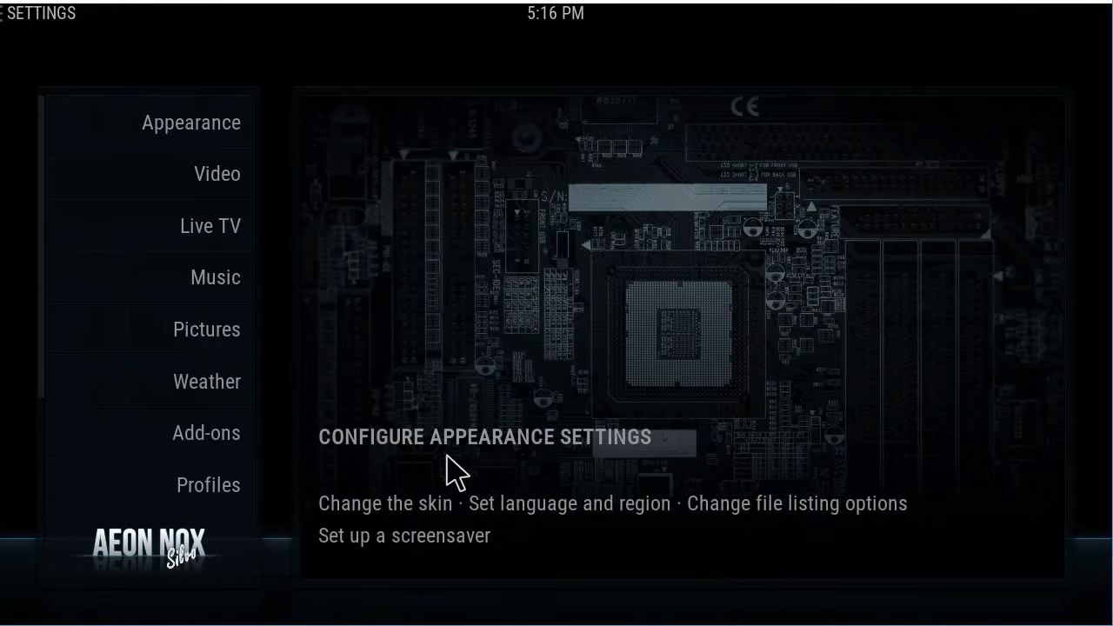
key(BackSpace)
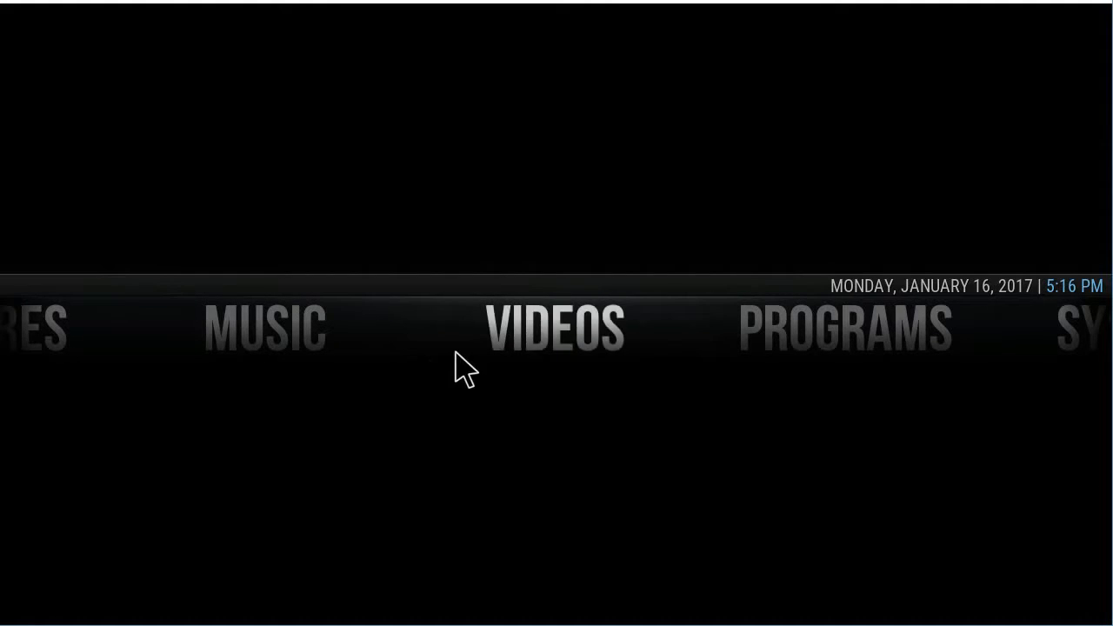
Open the skin-specific settings from the system's appearance settings
scroll(465, 370, down, 5)
scroll(469, 338, down, 4)
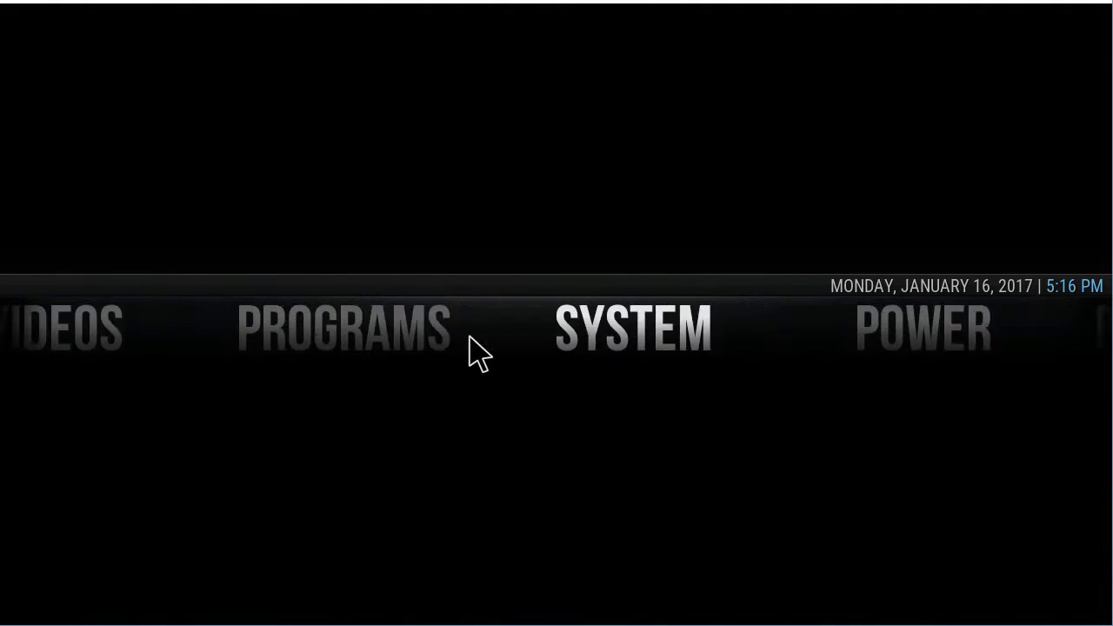
click(539, 340)
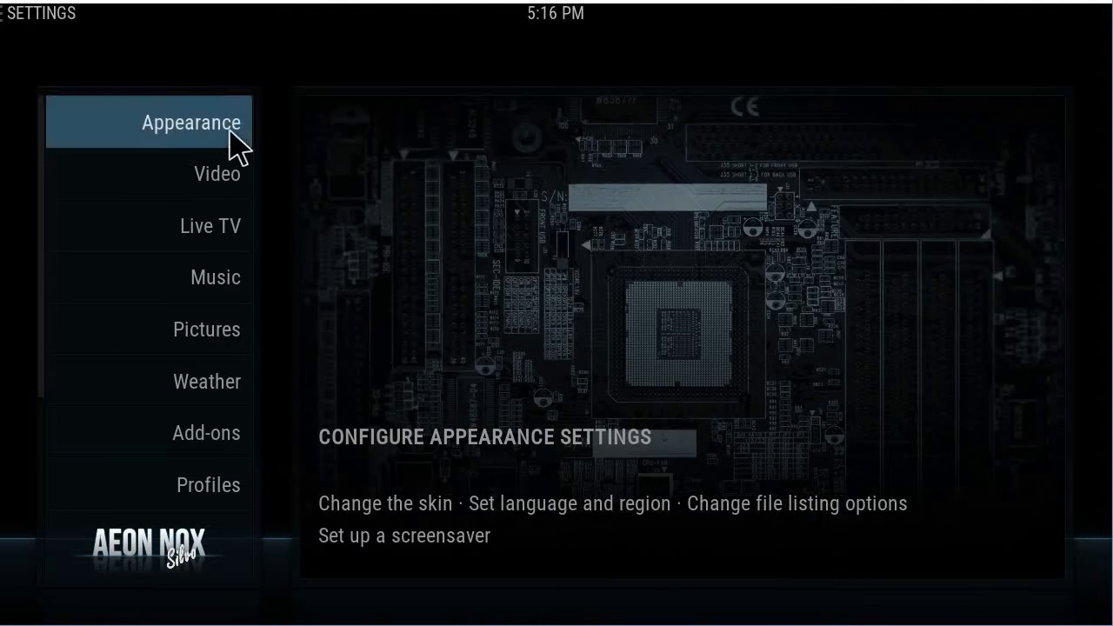
click(231, 144)
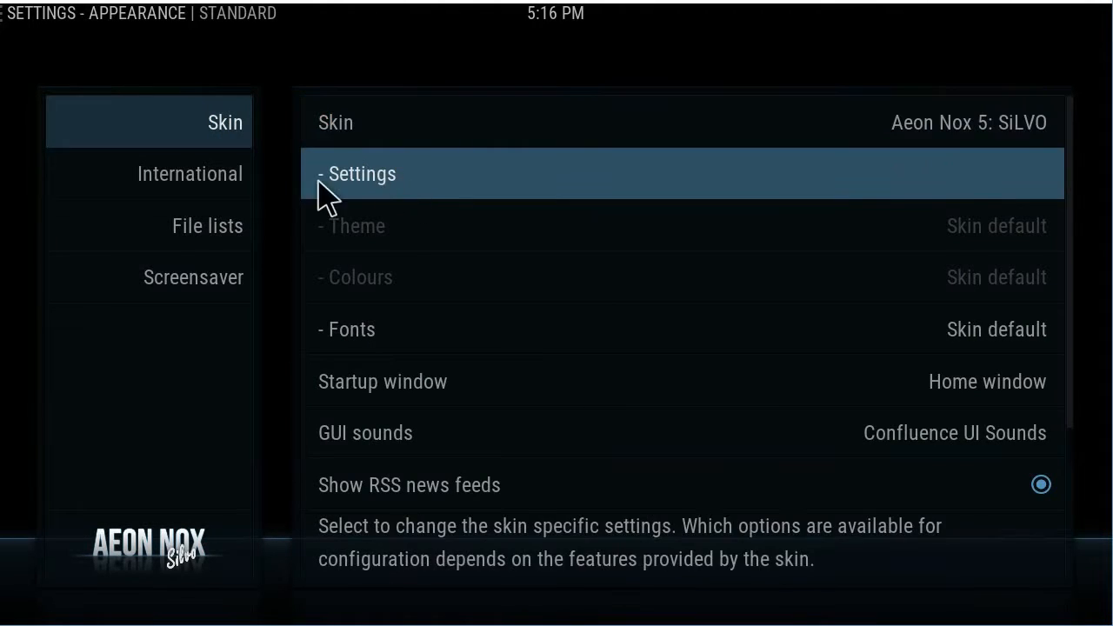
mouse_move(231, 182)
mouse_move(223, 130)
click(433, 183)
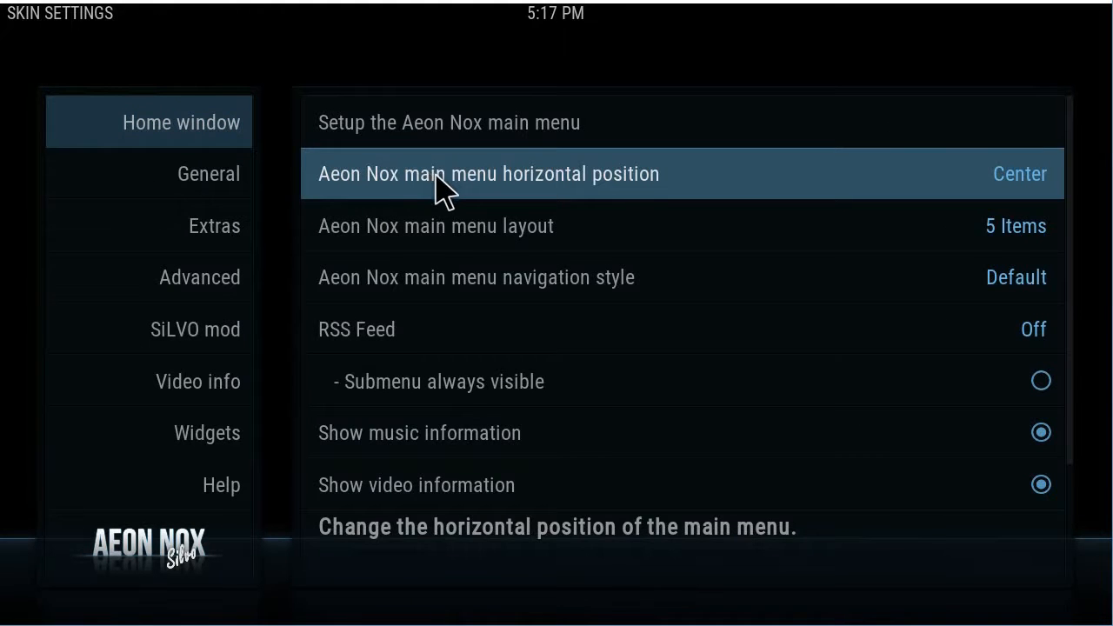
Try the Low horizontal position for the Aeon Nox main menu, then restore it to Center
click(572, 205)
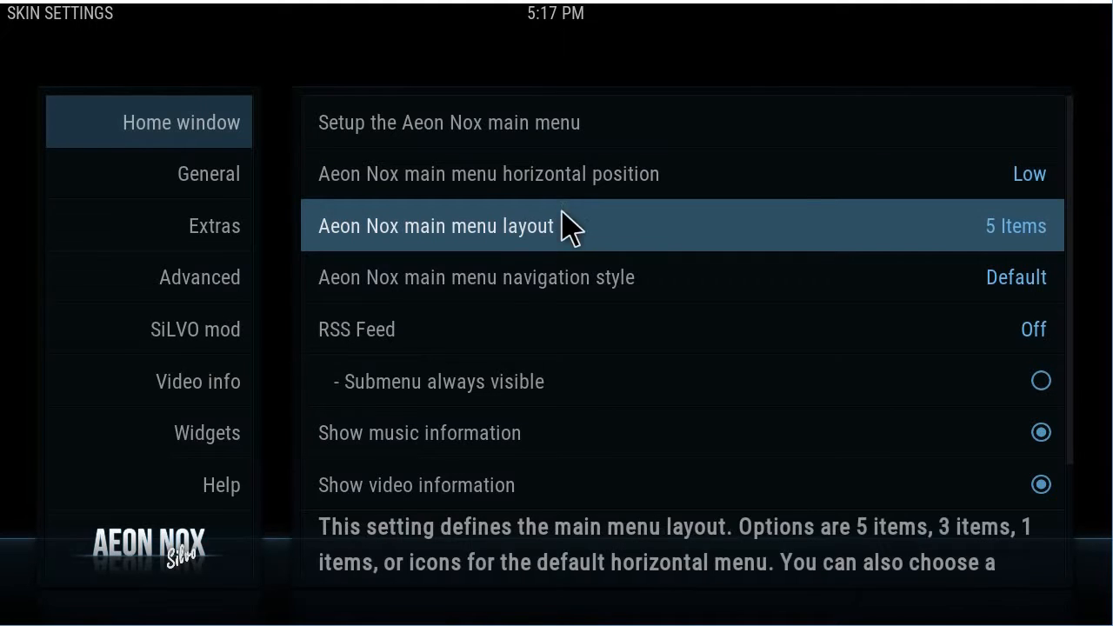
click(561, 222)
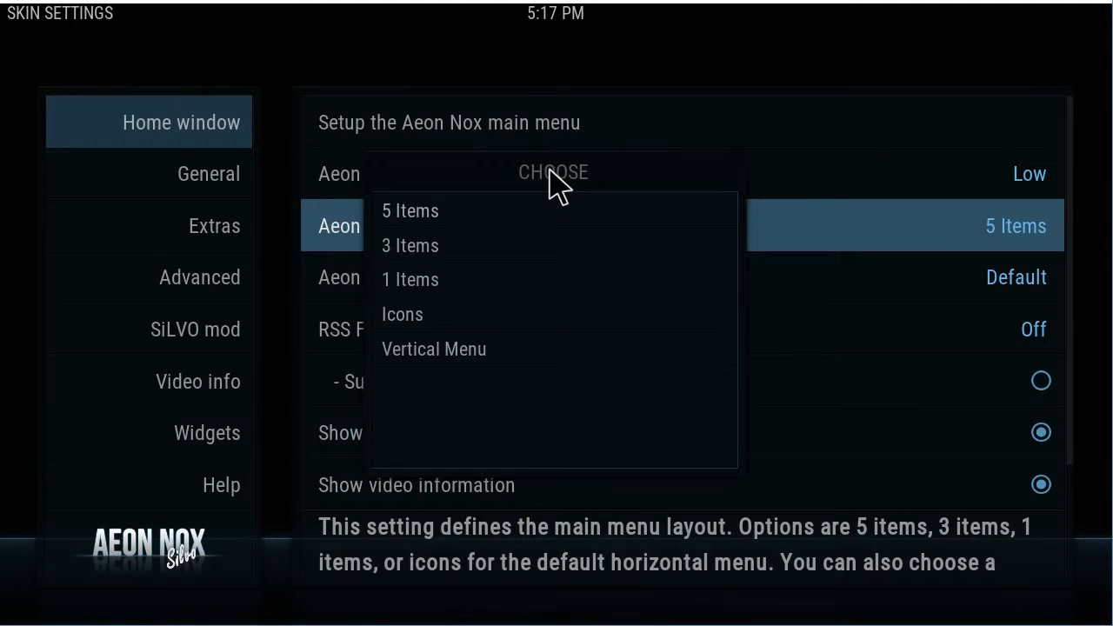
right_click(558, 160)
click(553, 194)
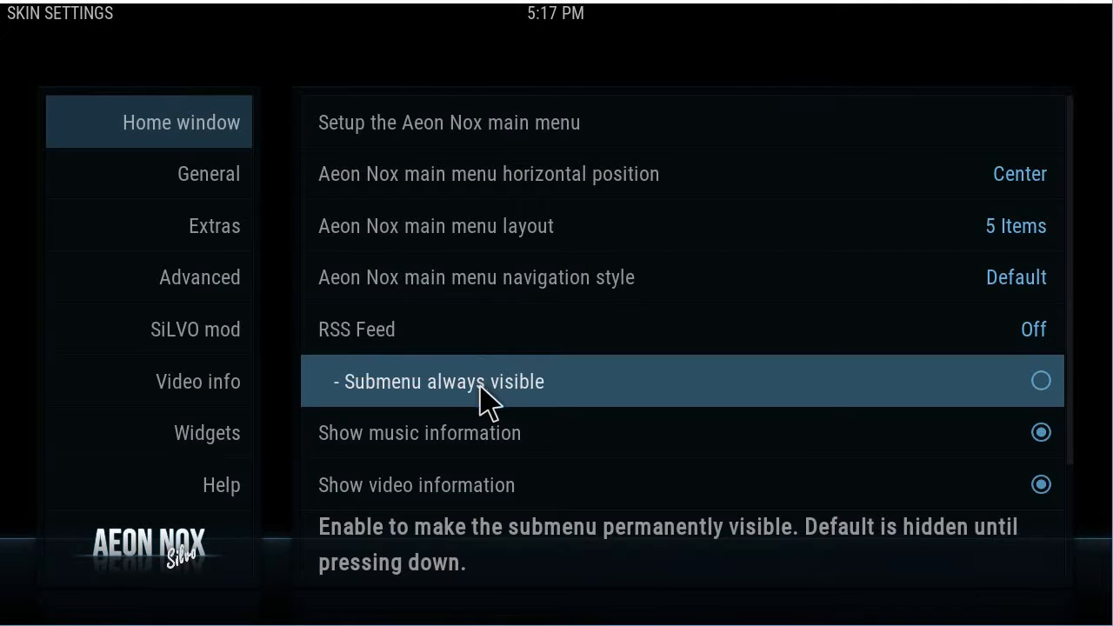
Review the General, Extras, Advanced, SiLVO mod and Widgets skin settings, then return to the home screen
scroll(483, 398, down, 1)
scroll(469, 366, up, 1)
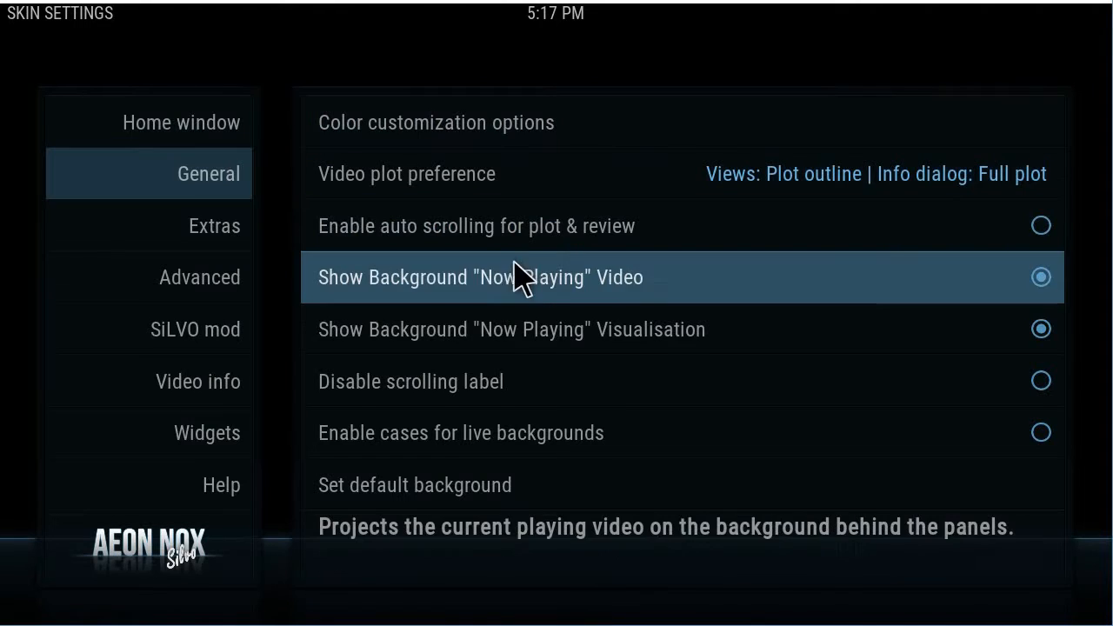
mouse_move(242, 244)
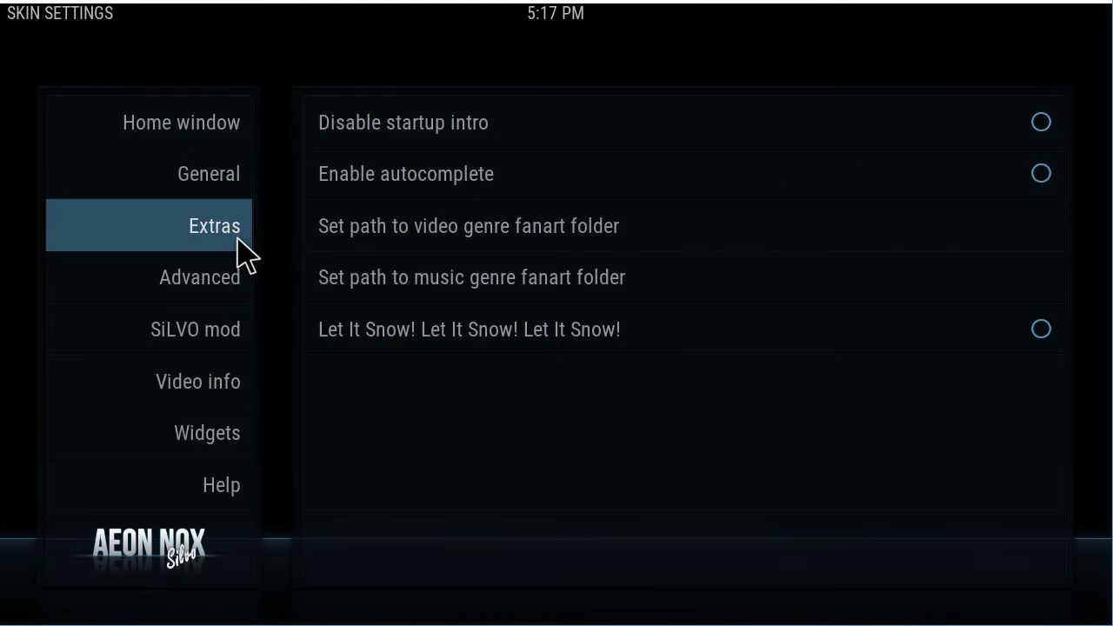
mouse_move(231, 278)
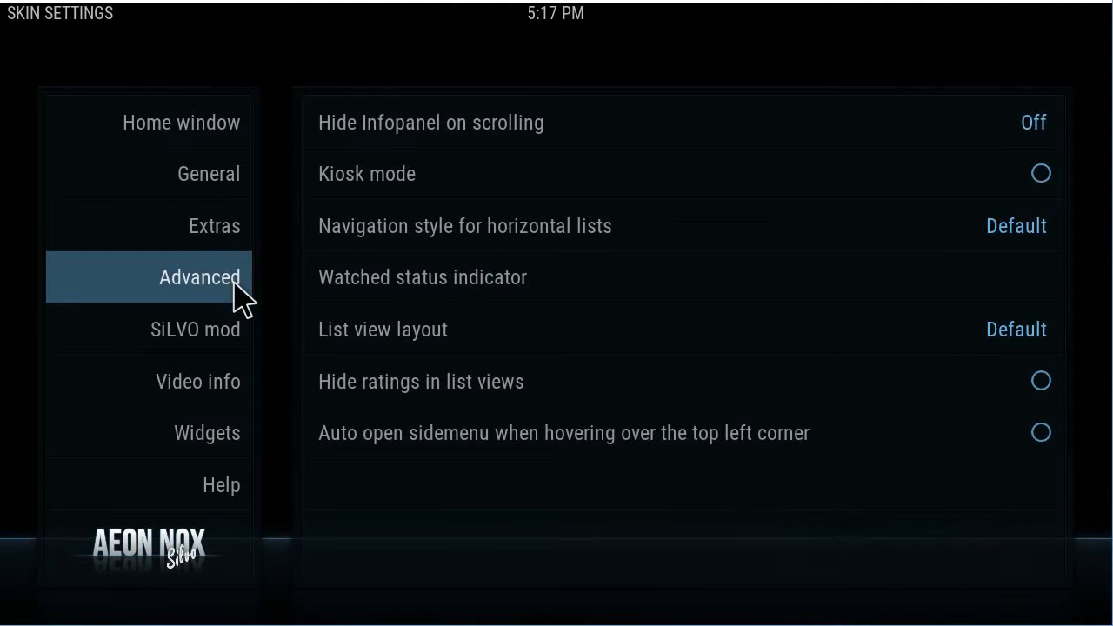
mouse_move(212, 330)
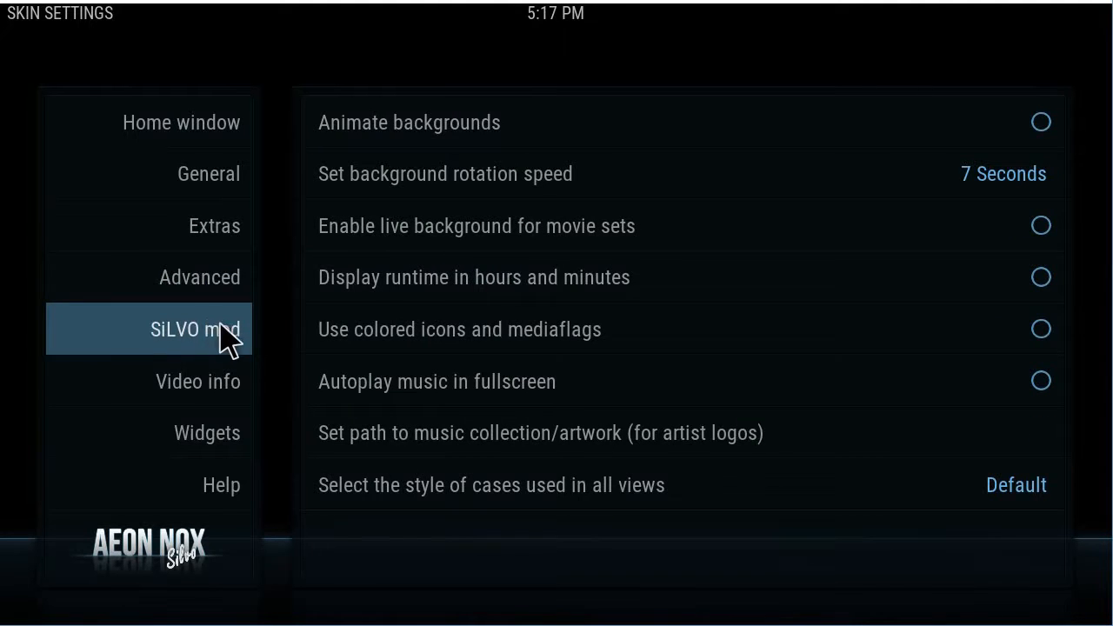
mouse_move(609, 245)
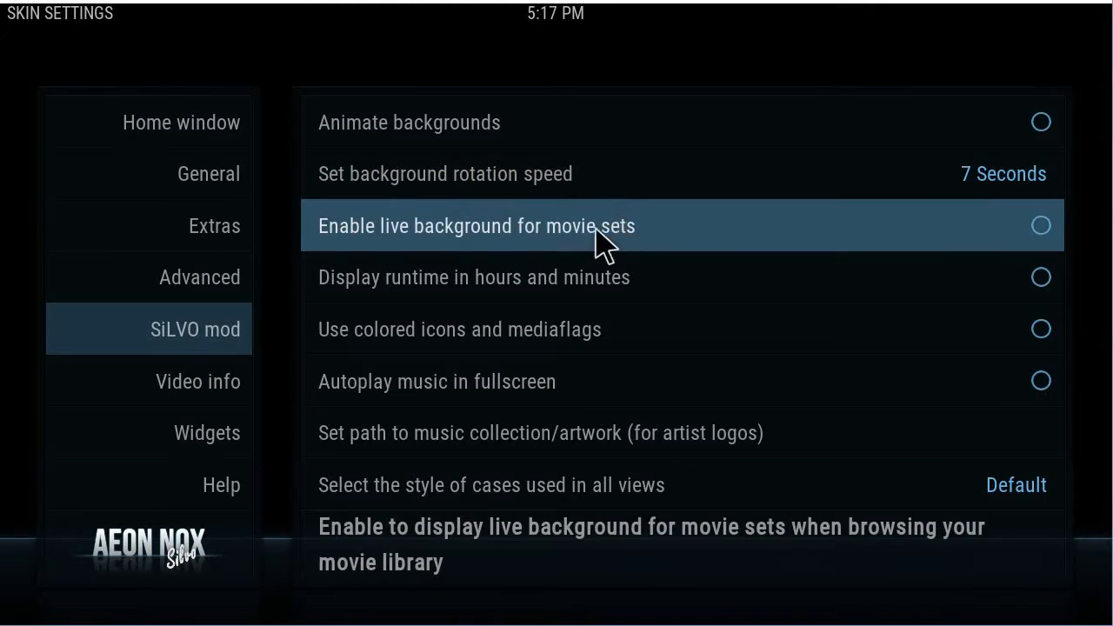
mouse_move(213, 431)
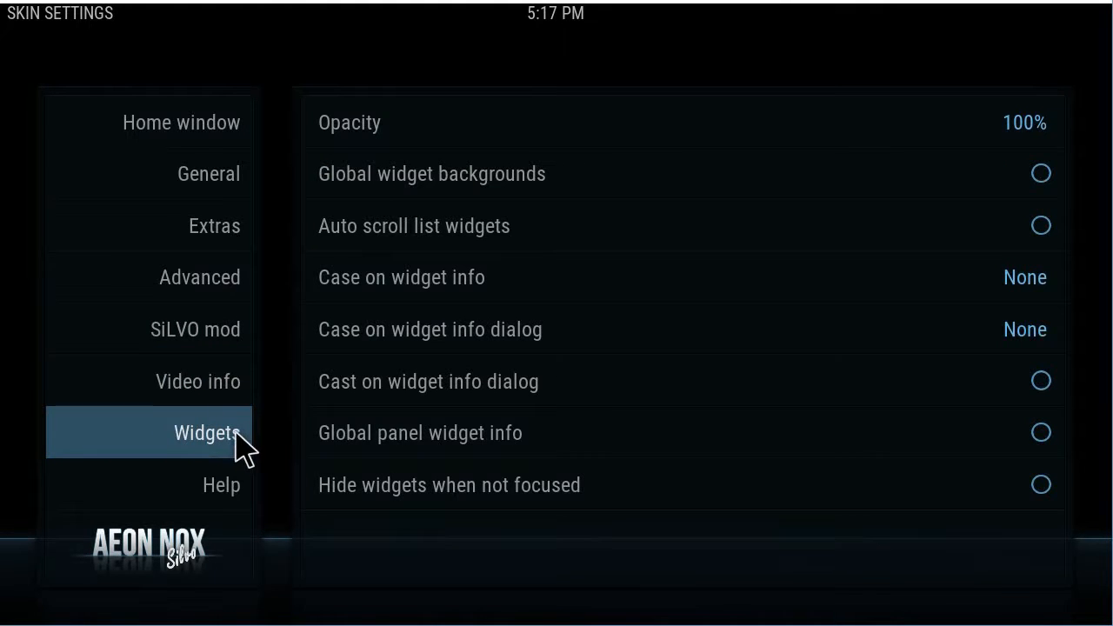
mouse_move(211, 122)
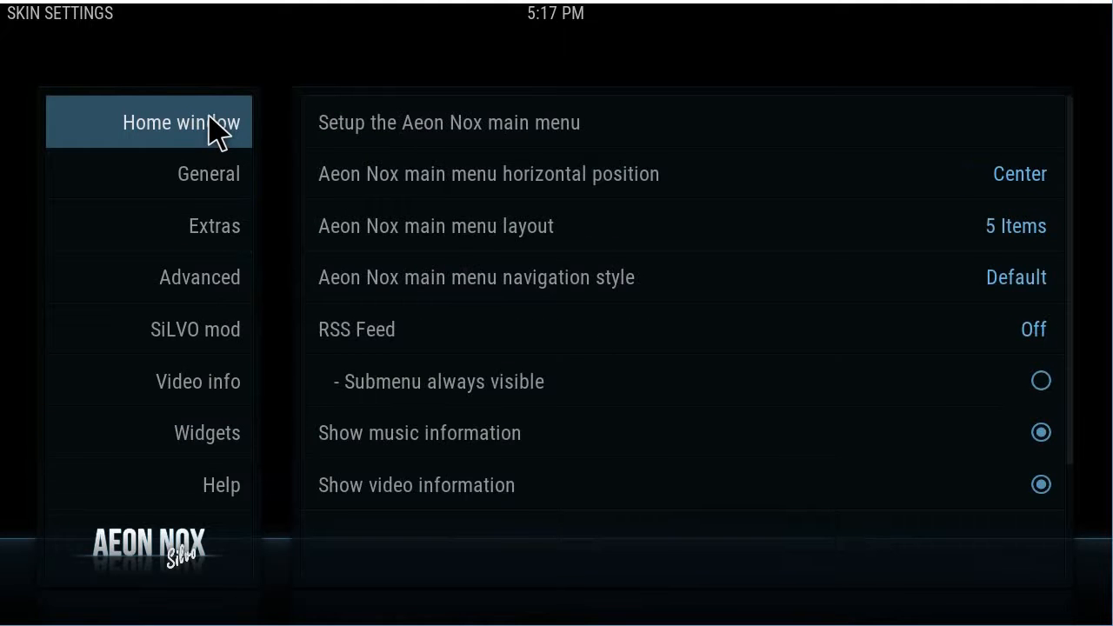
key(Escape)
key(Escape)
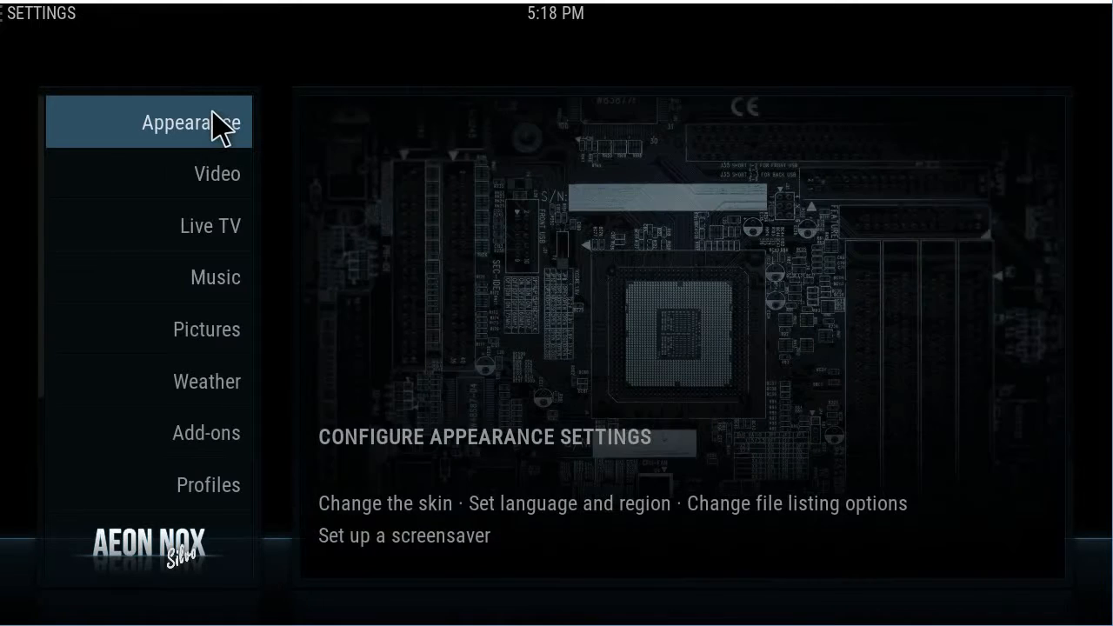
key(Escape)
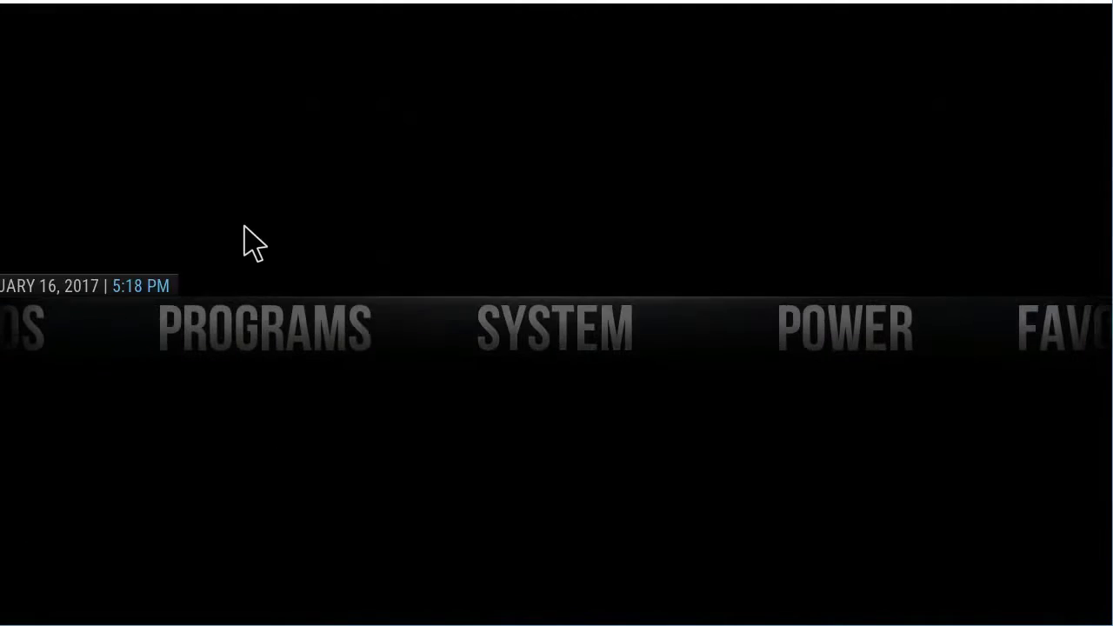
Enable the always visible submenu in the skin's home window settings and return to the appearance settings
click(553, 351)
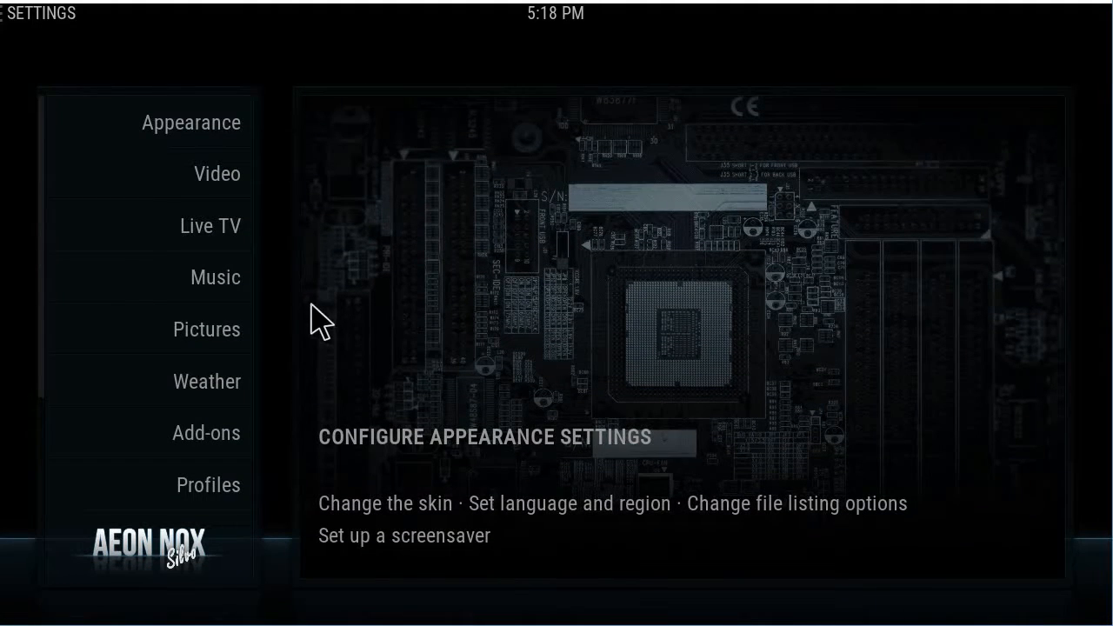
right_click(200, 366)
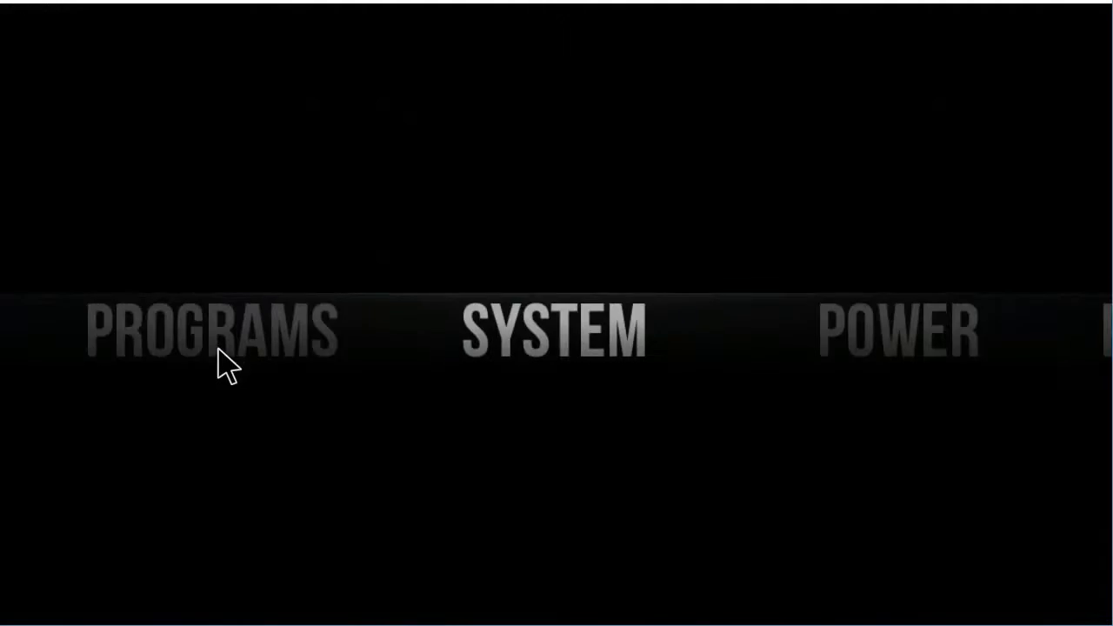
click(558, 346)
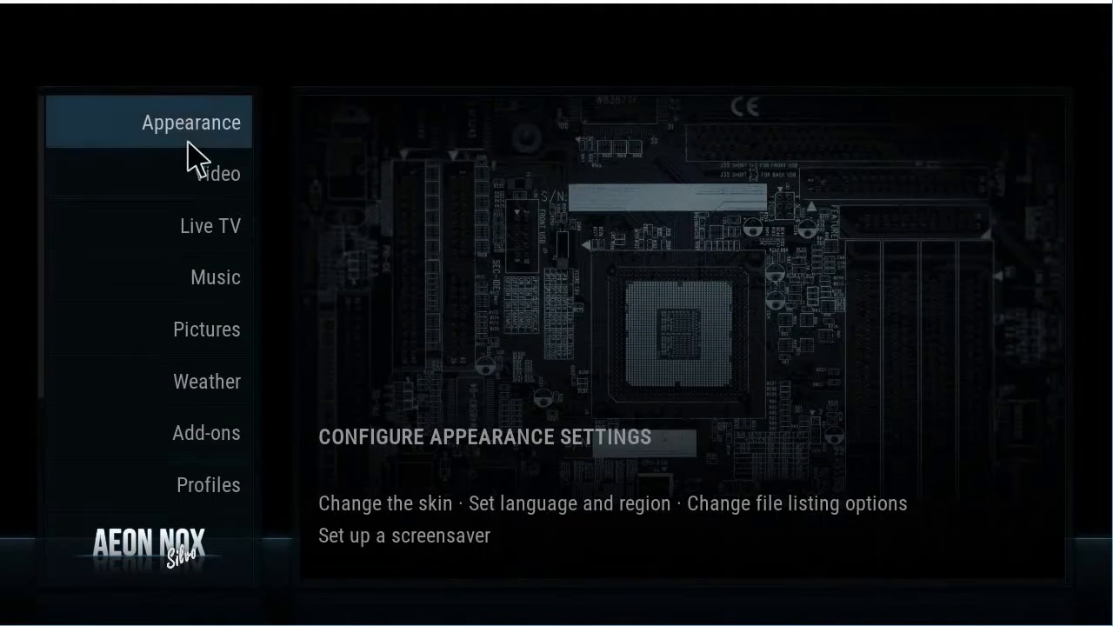
click(180, 121)
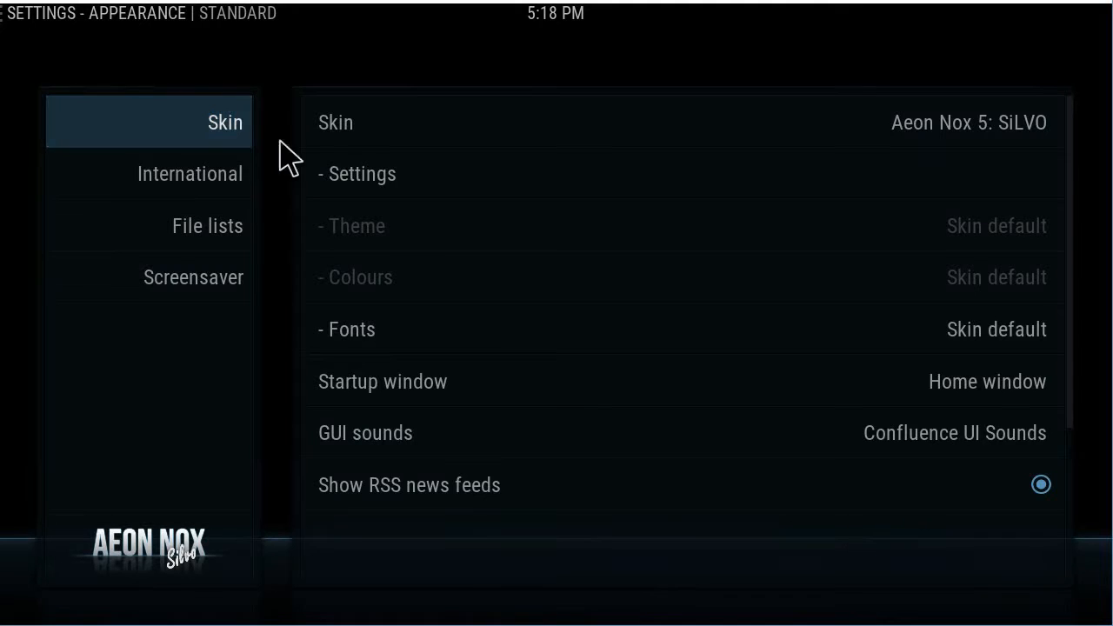
scroll(513, 400, down, 2)
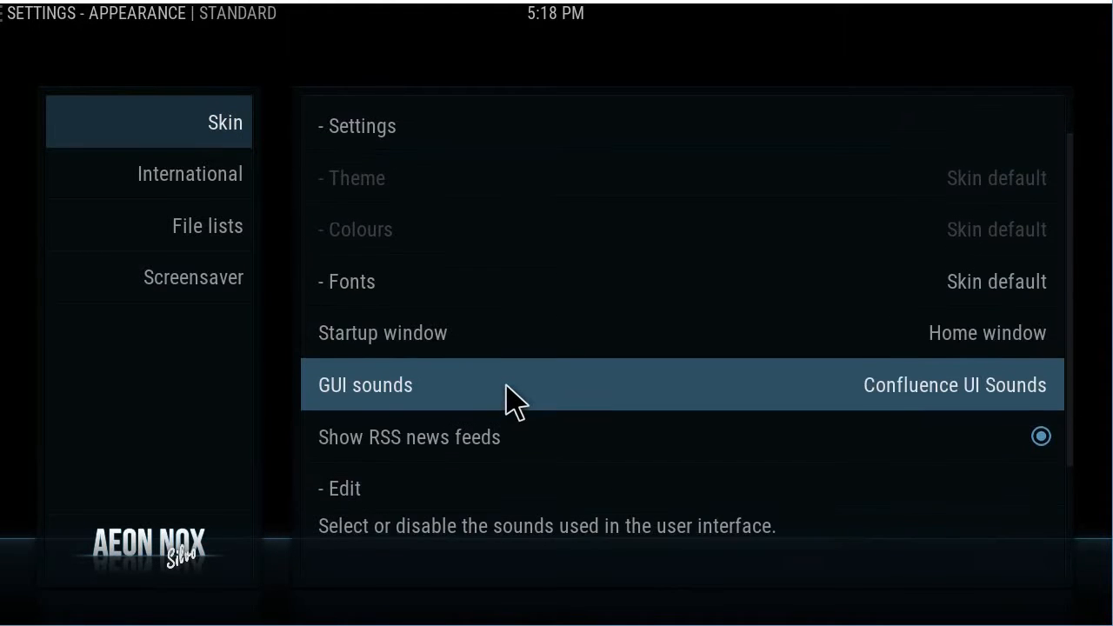
click(231, 185)
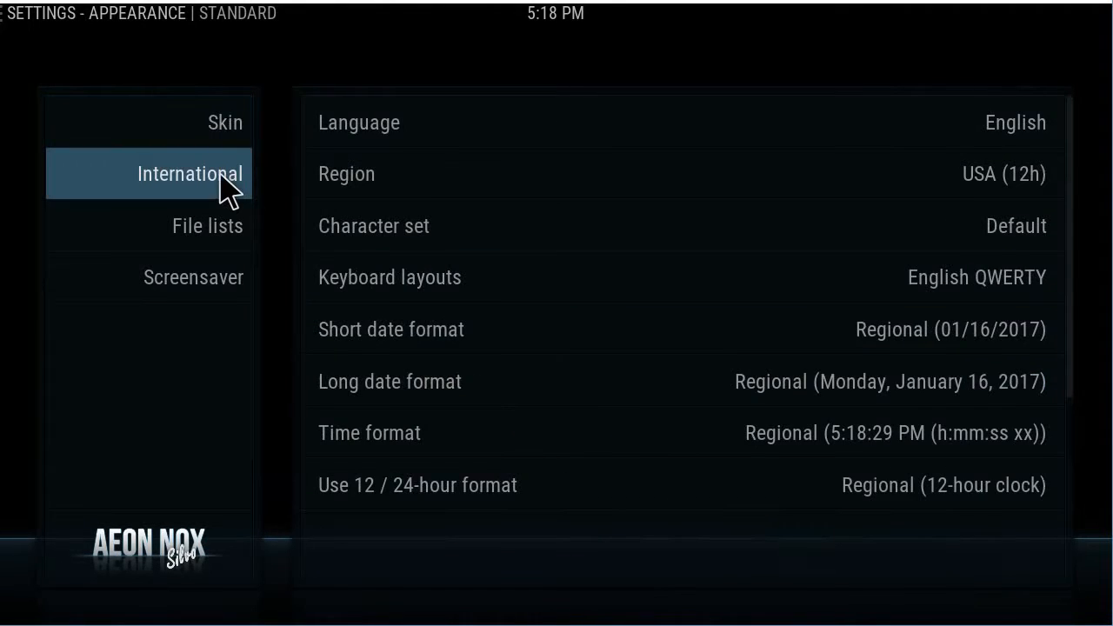
mouse_move(200, 128)
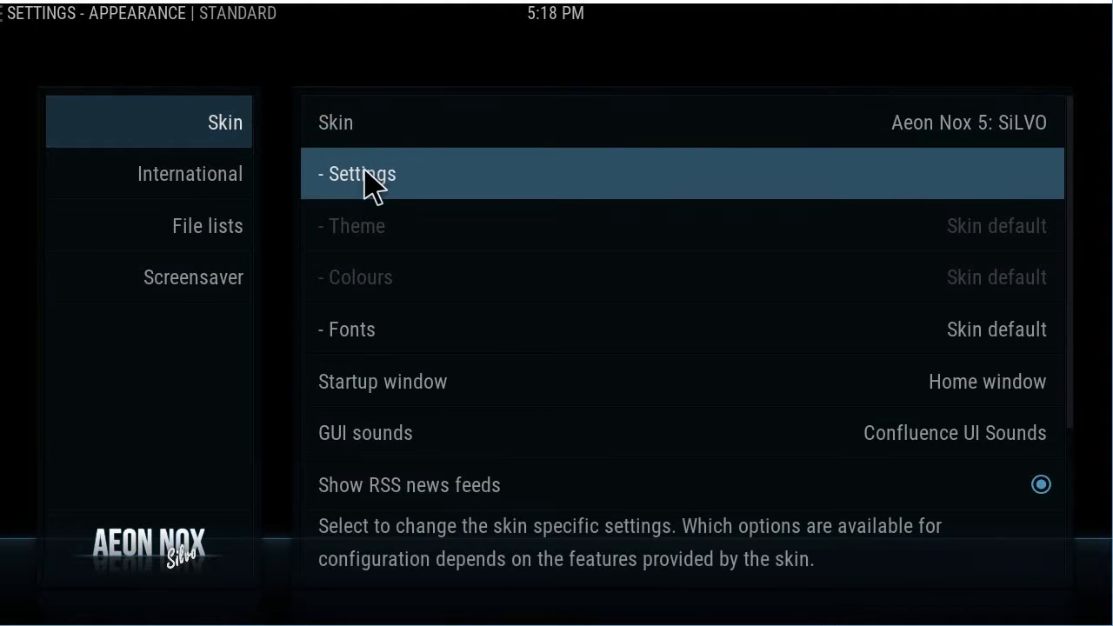
click(366, 171)
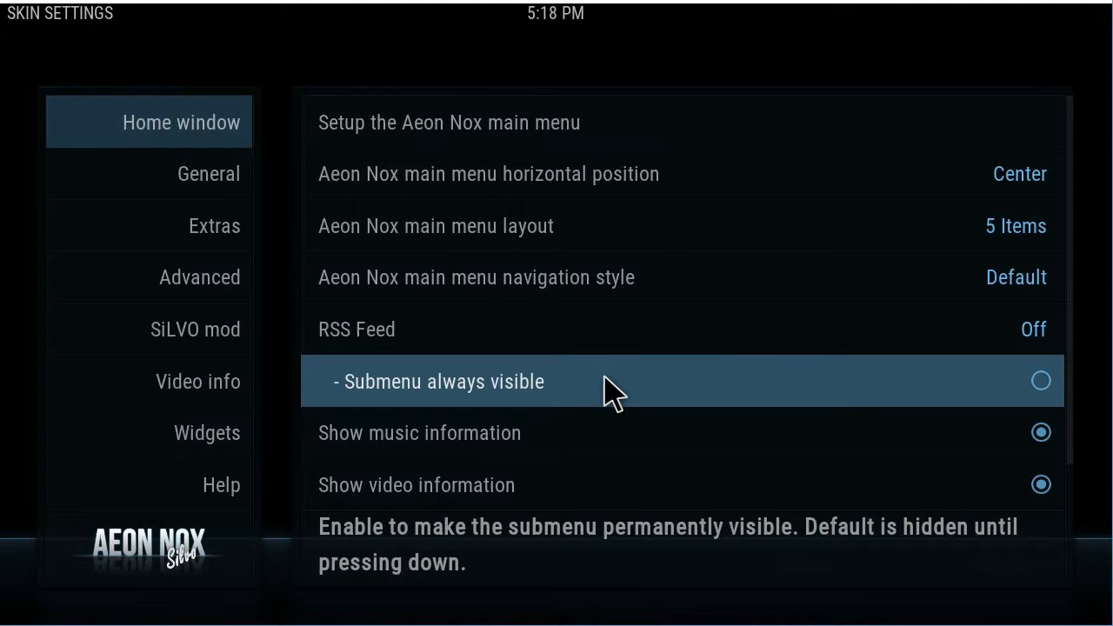
click(527, 393)
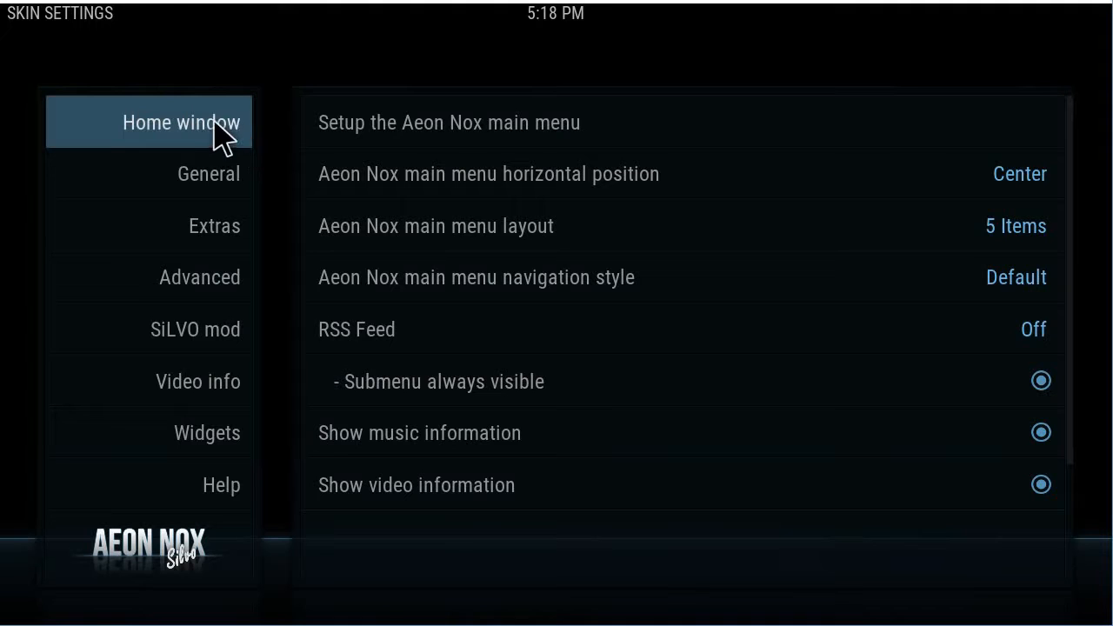
right_click(550, 383)
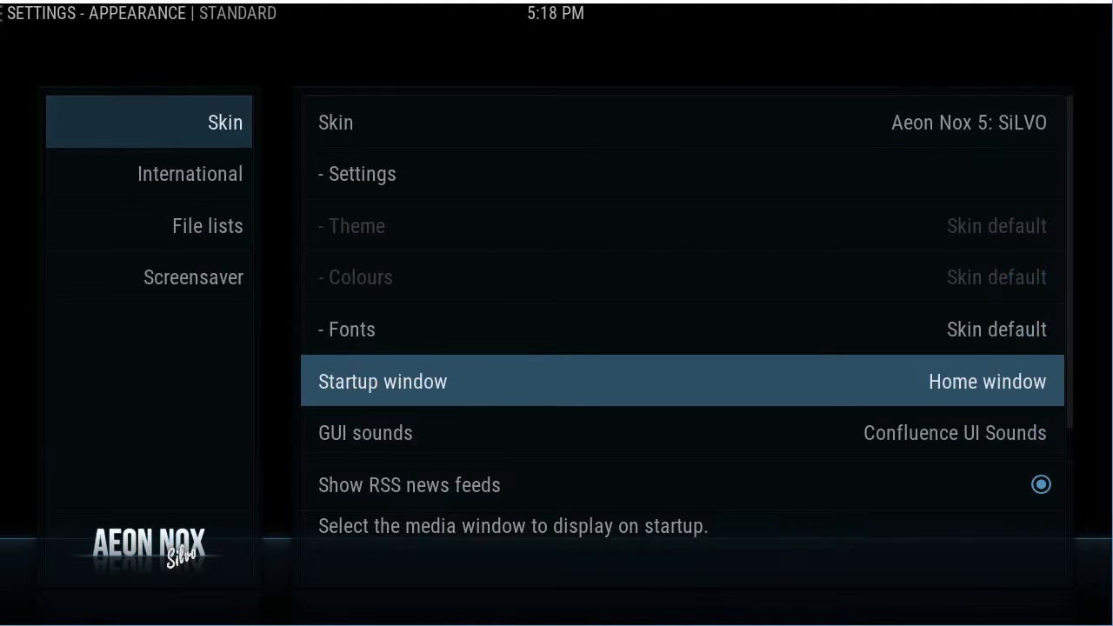
Return to the home screen and look through the main menu entries with their submenus
right_click(547, 392)
right_click(547, 397)
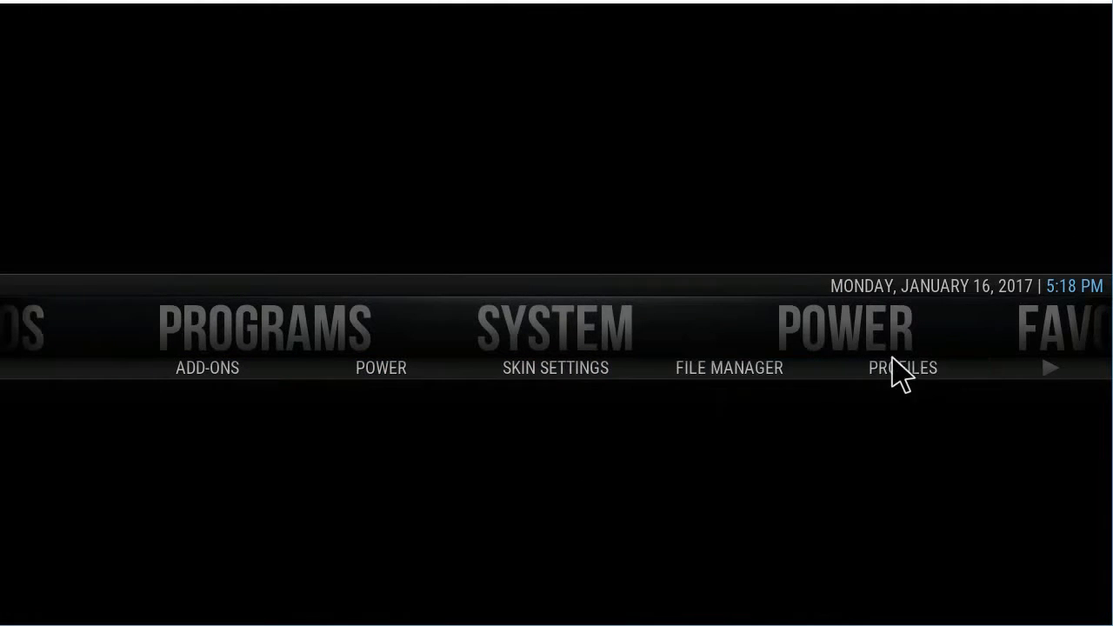
scroll(572, 360, down, 5)
scroll(570, 348, down, 3)
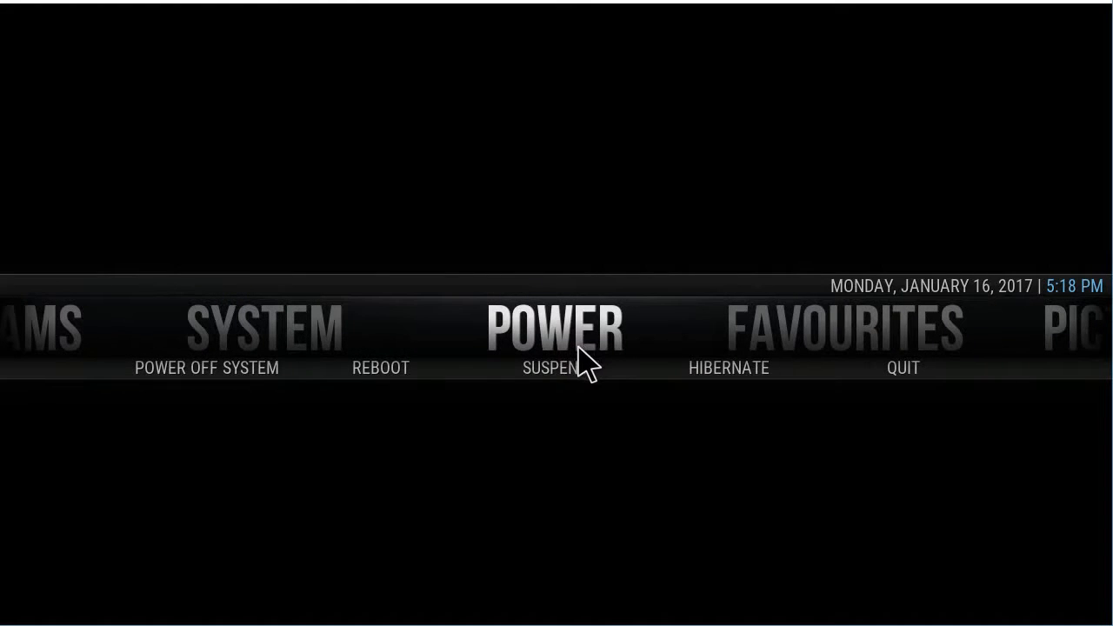
scroll(567, 352, down, 3)
scroll(567, 355, down, 1)
scroll(534, 349, down, 1)
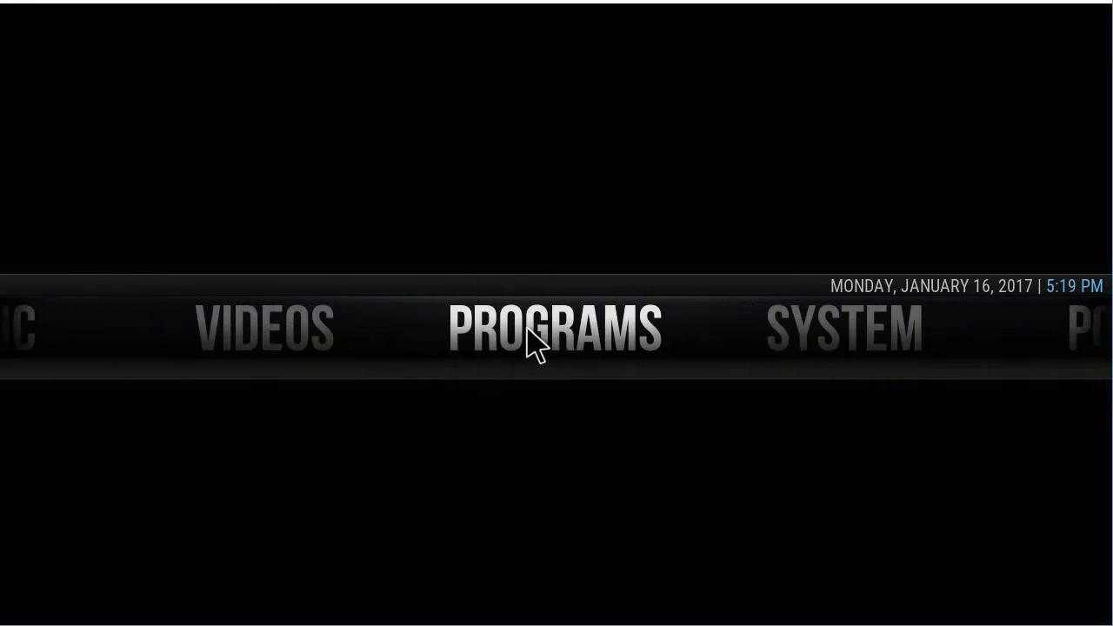
scroll(534, 344, down, 1)
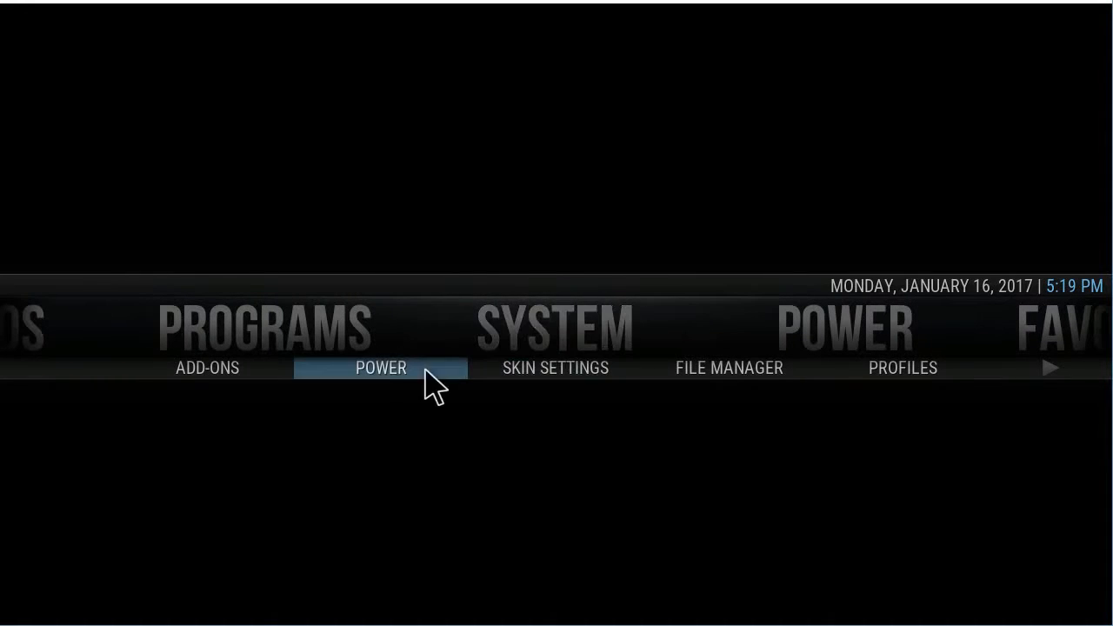
click(728, 368)
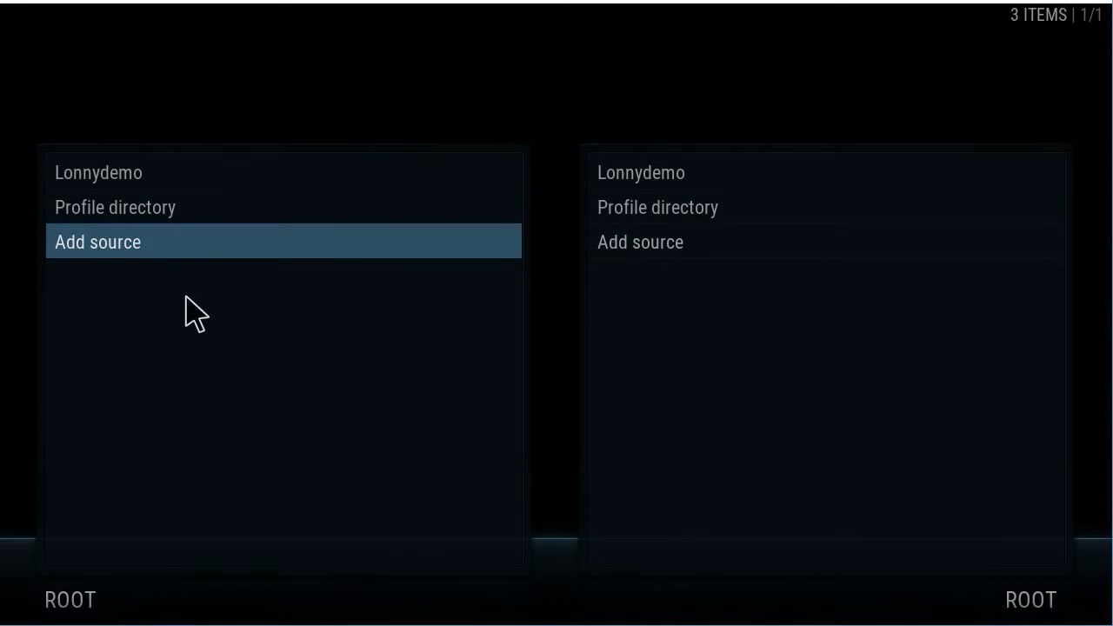
click(134, 250)
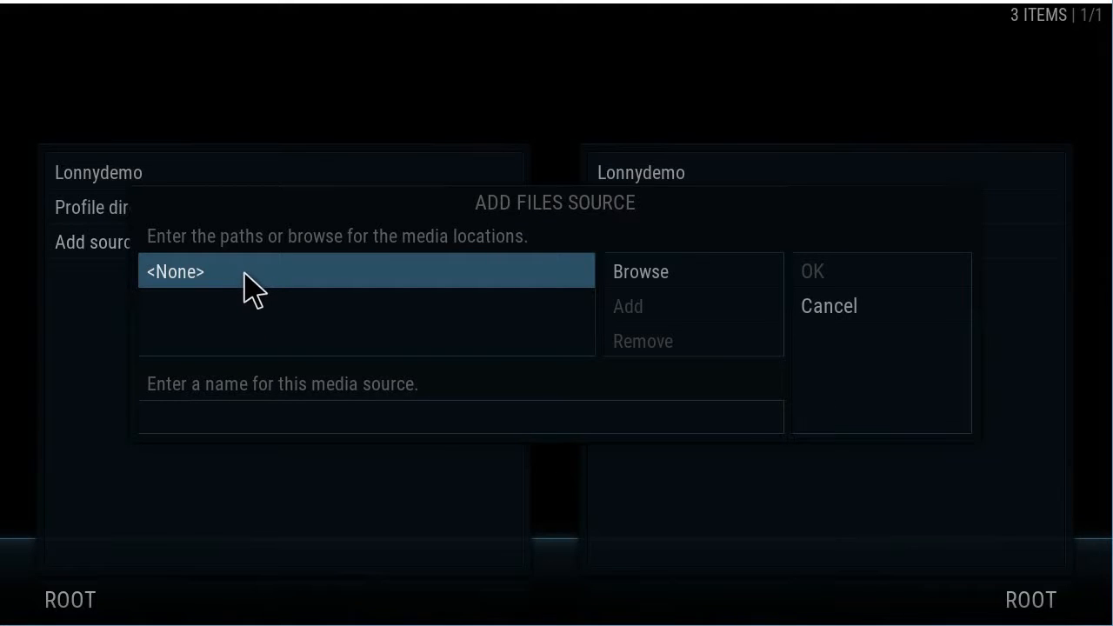
click(245, 276)
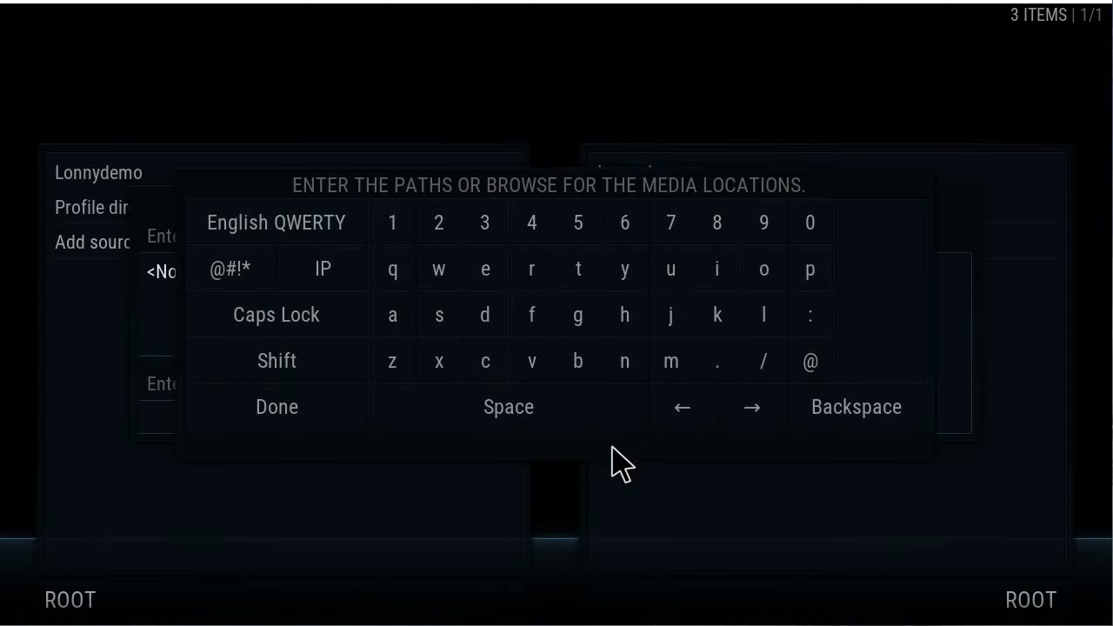
text(http://echocoder.com/repo)
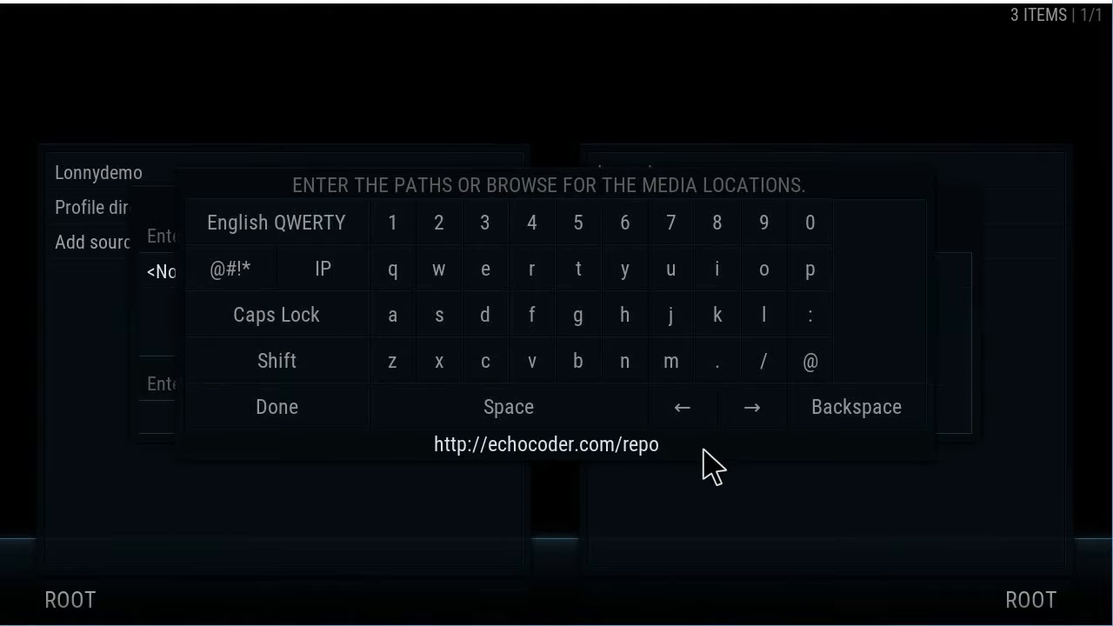
click(277, 409)
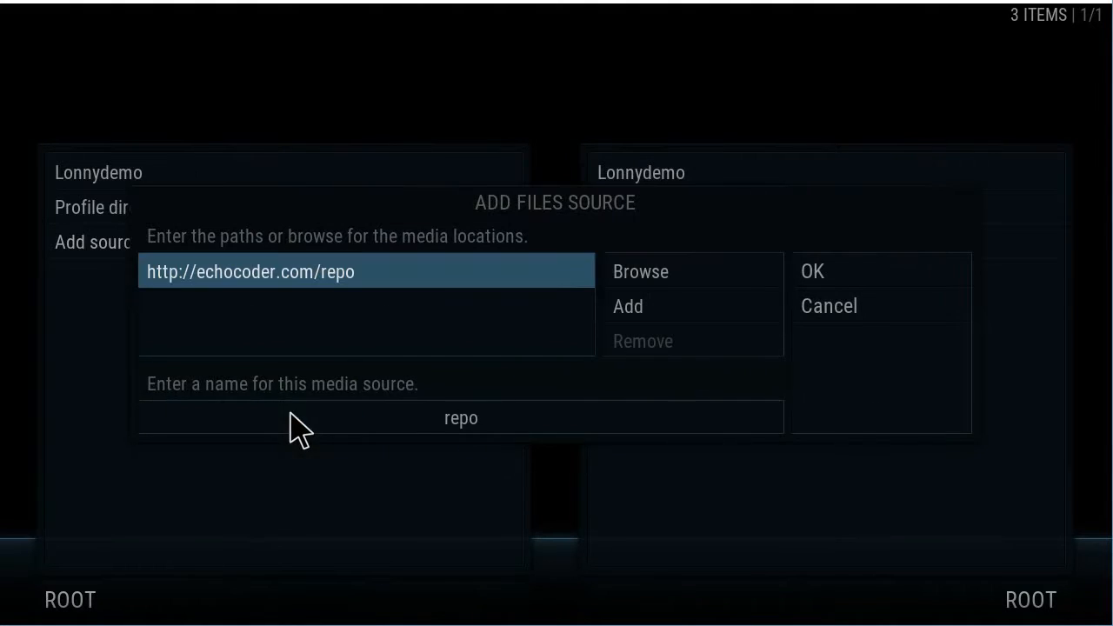
Name the new media source echowizard and save it
click(493, 420)
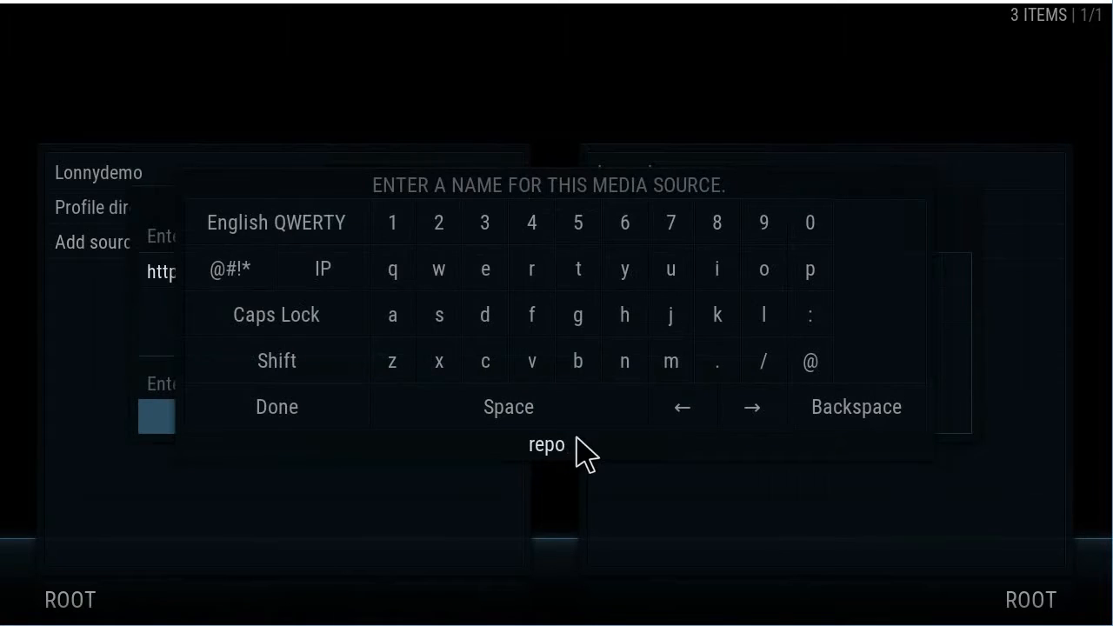
key(BackSpace)
text(echowizard)
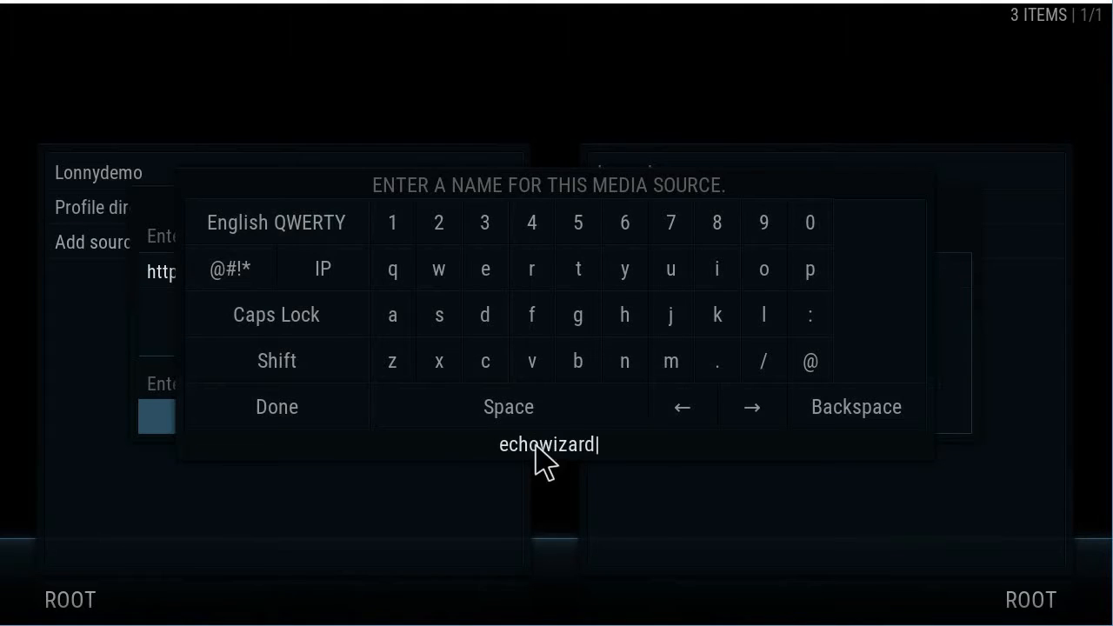
click(301, 423)
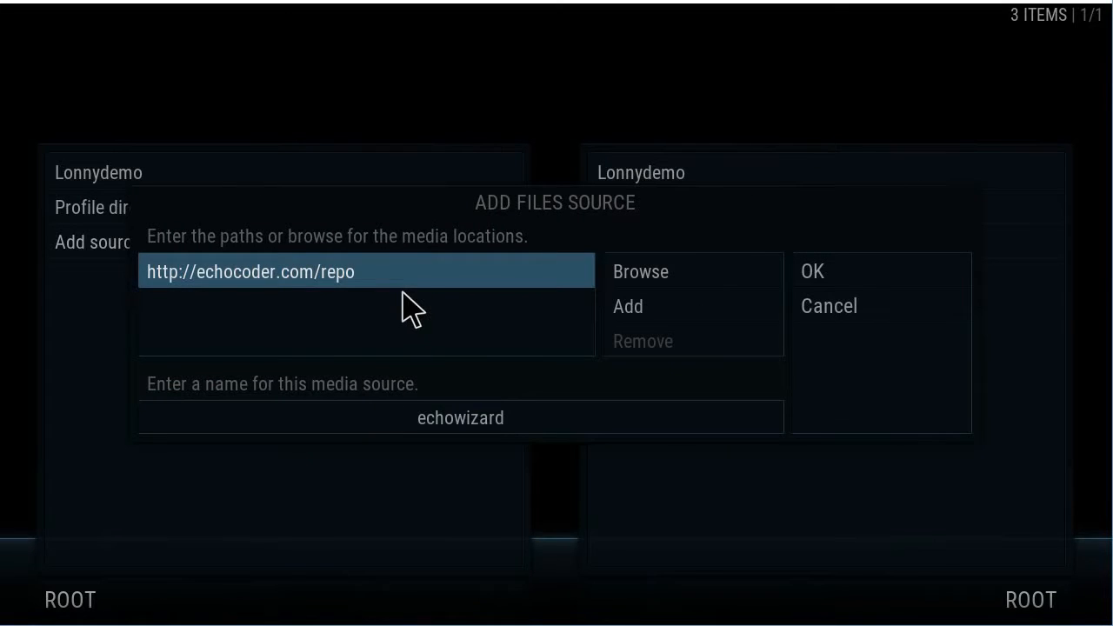
click(835, 289)
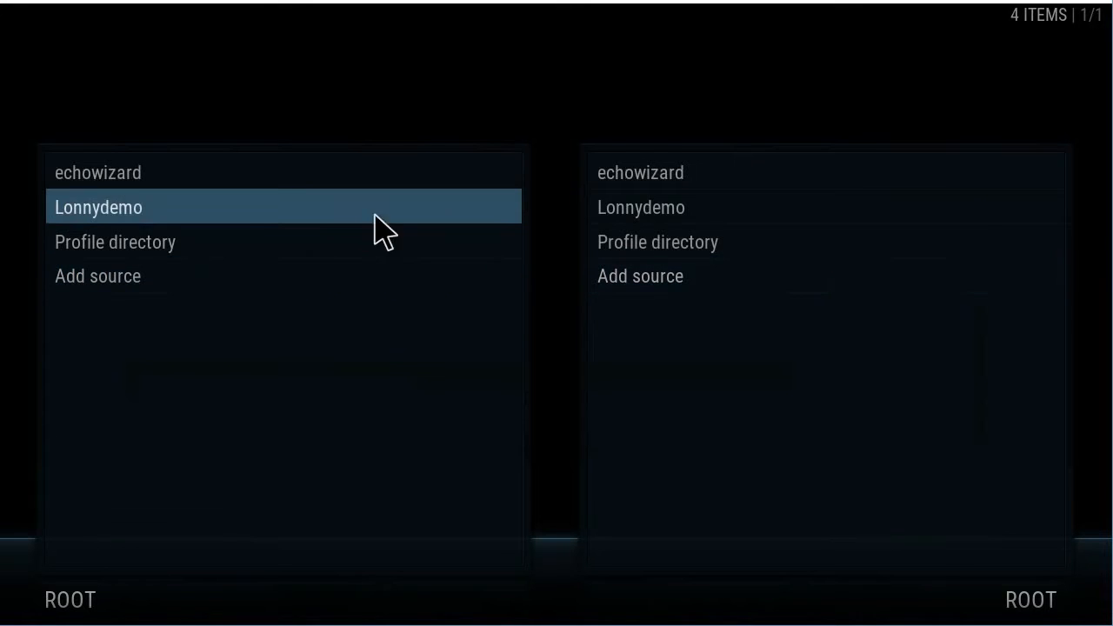
Install the add-on repository from repository.echo-1.04.zip in the echowizard source
key(Escape)
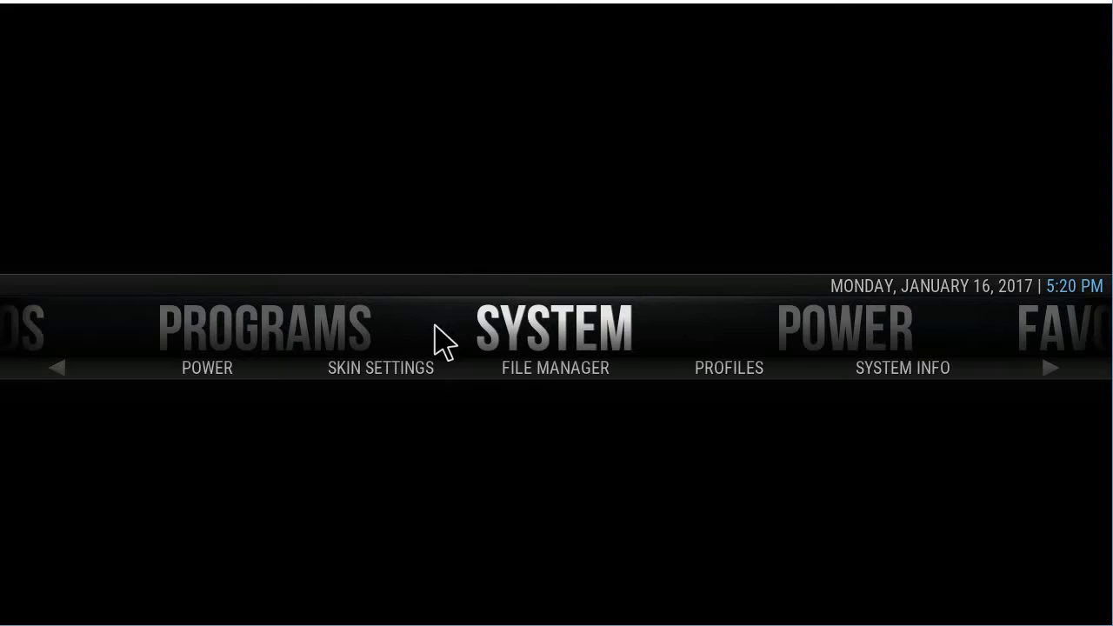
click(530, 339)
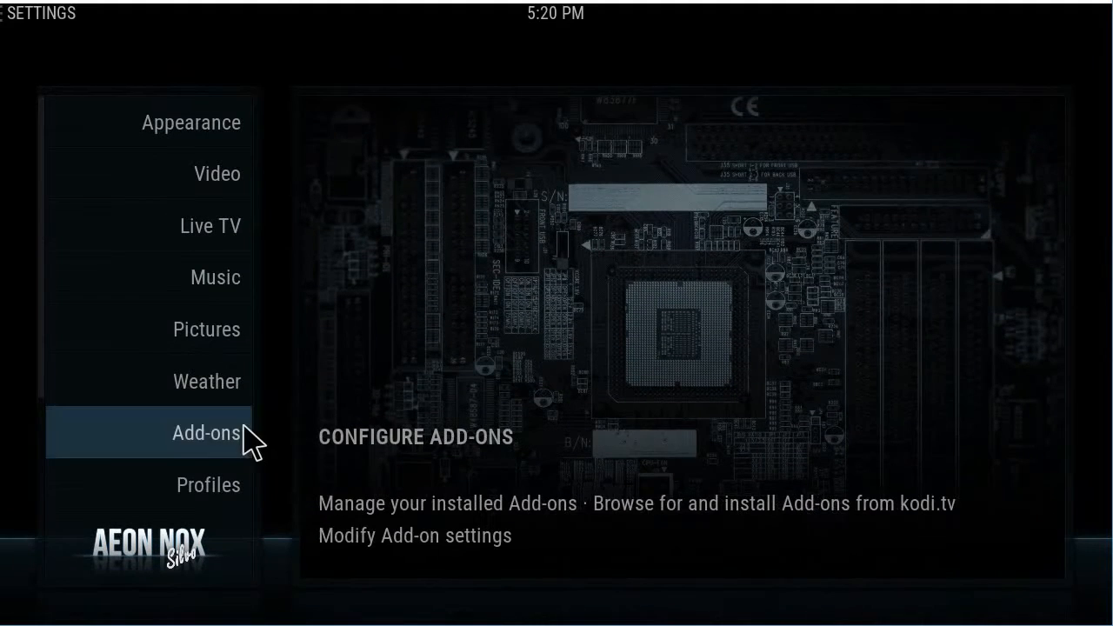
click(237, 426)
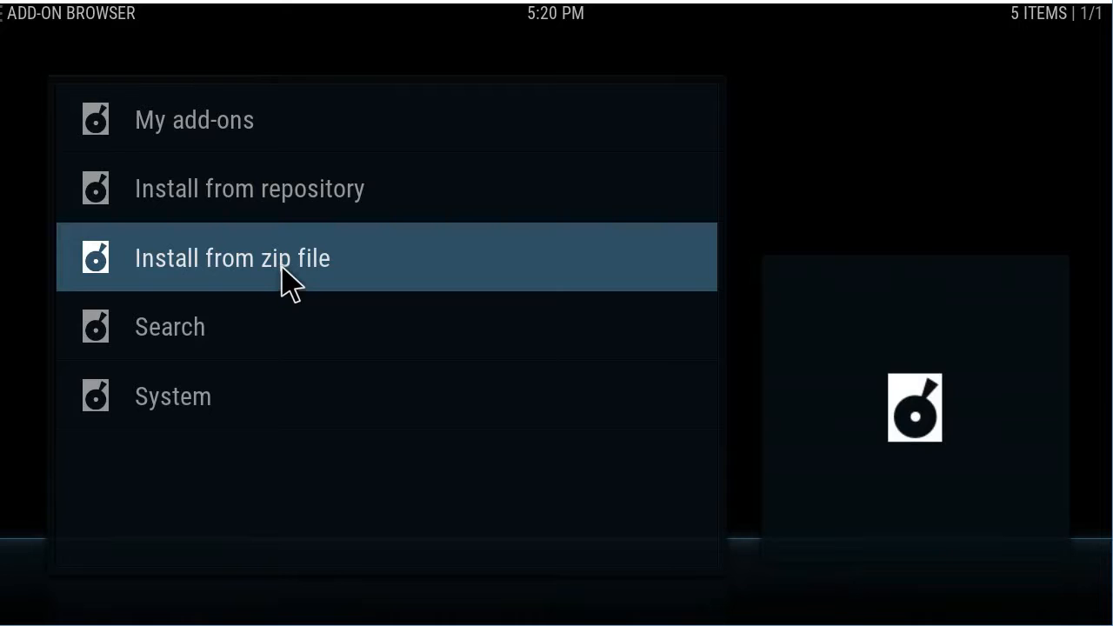
click(281, 266)
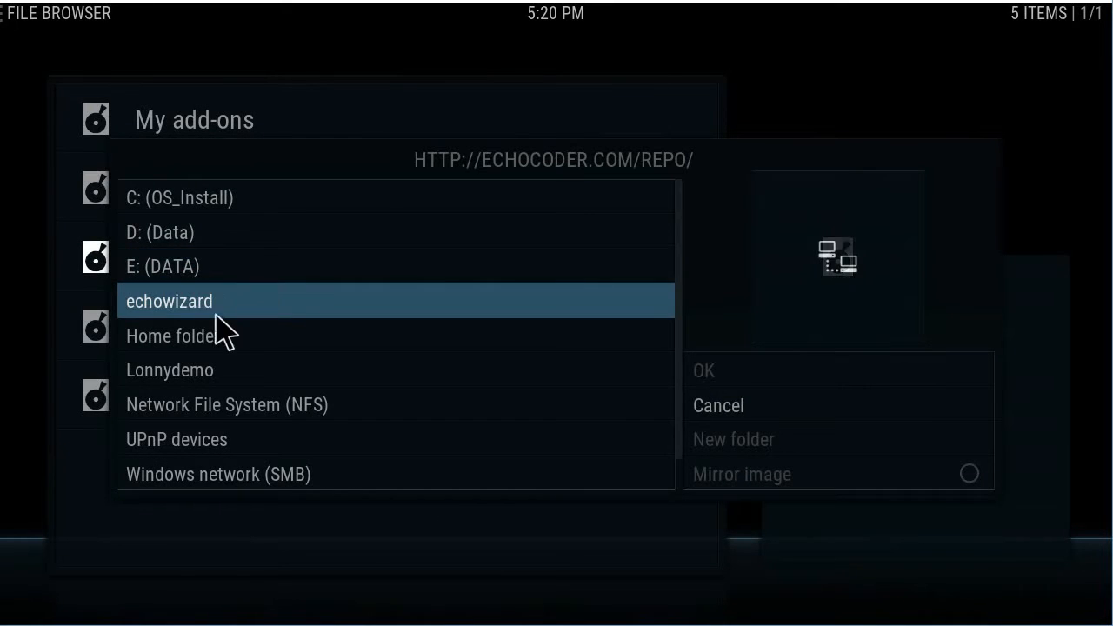
click(190, 306)
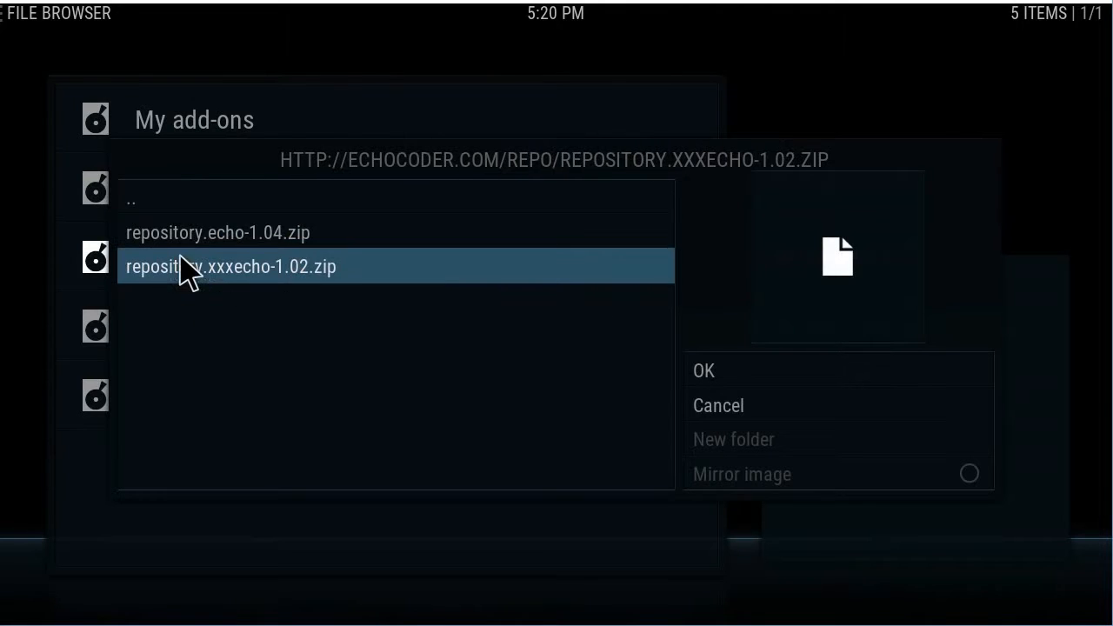
click(233, 232)
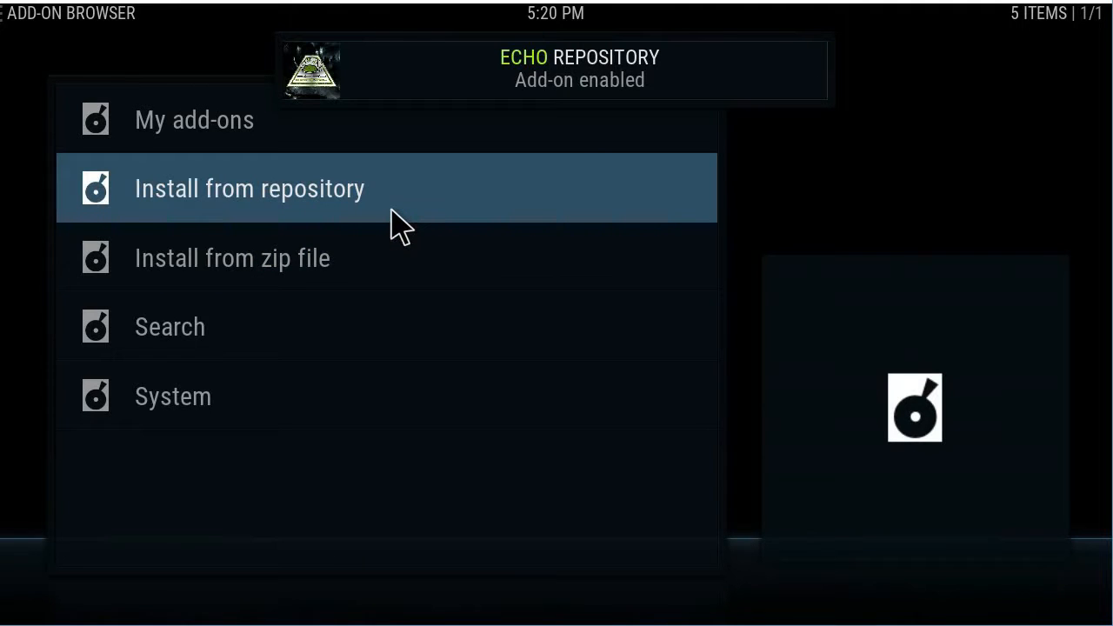
Install the ECHO Wizard program add-on from the ECHO Repository
click(396, 225)
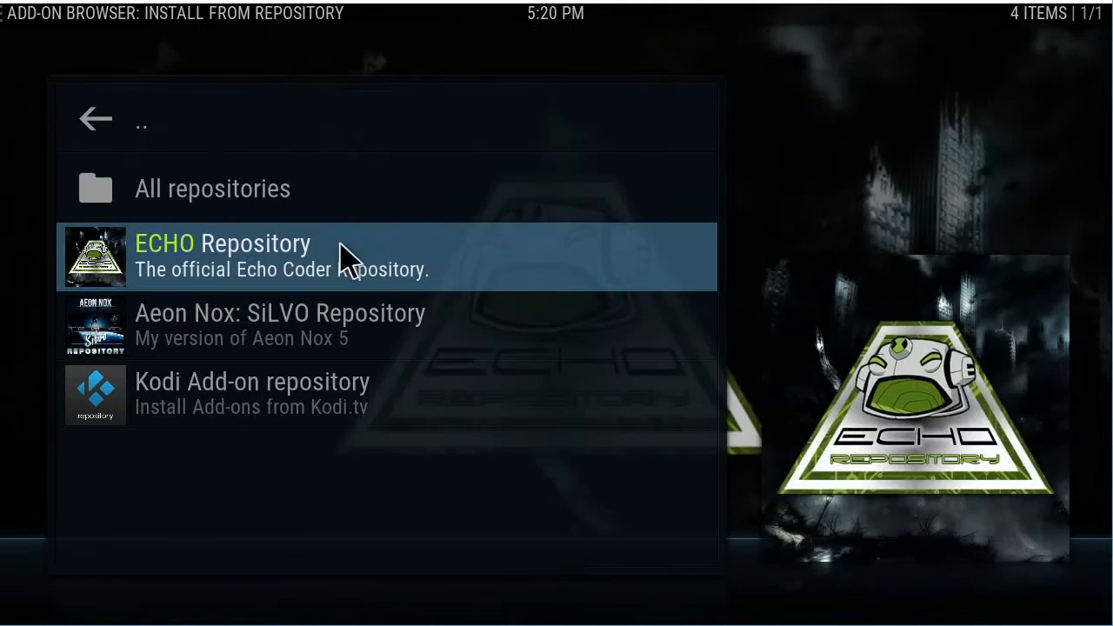
click(277, 287)
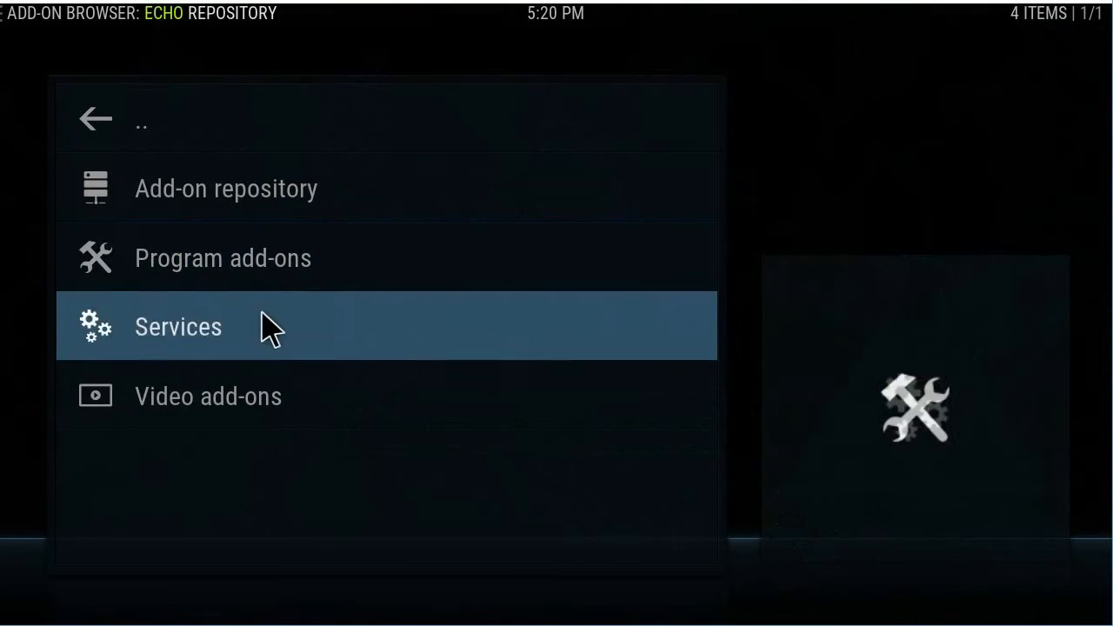
click(244, 268)
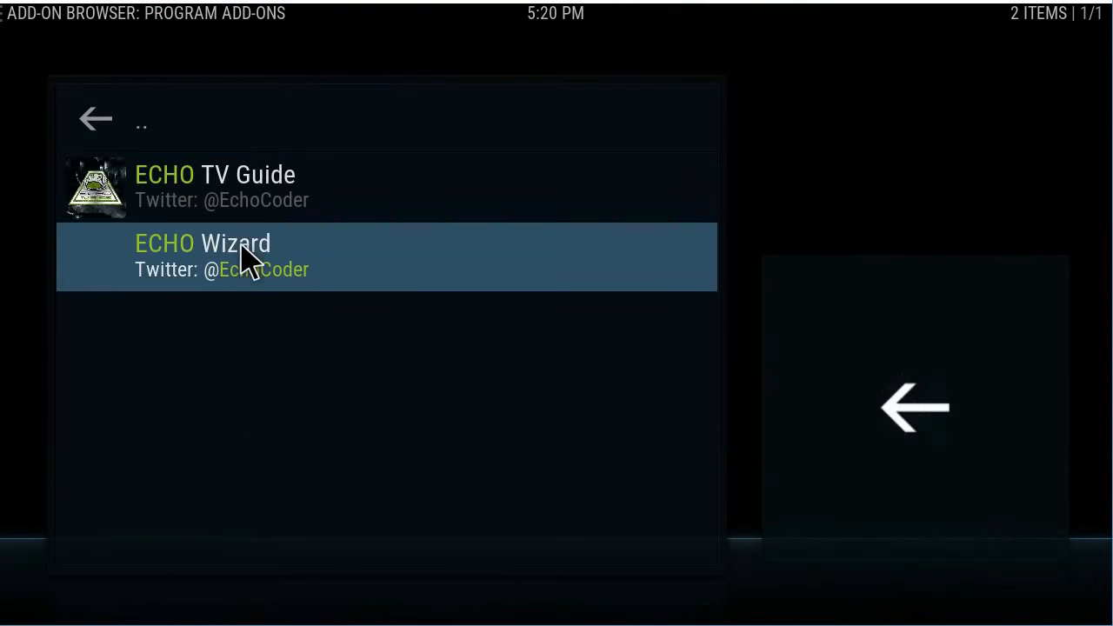
click(213, 281)
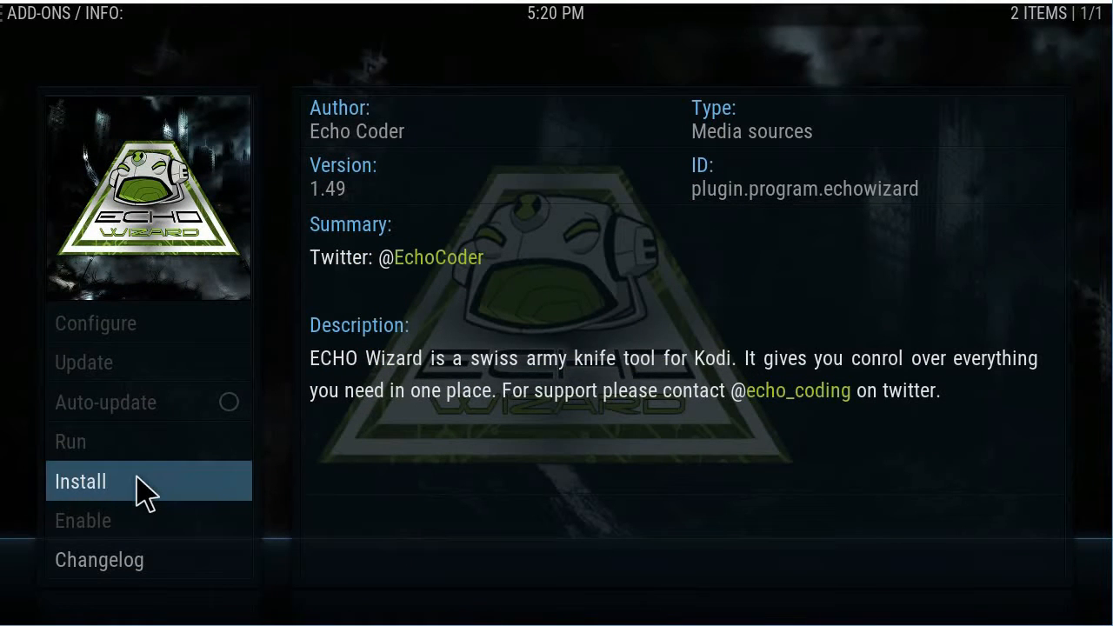
click(144, 487)
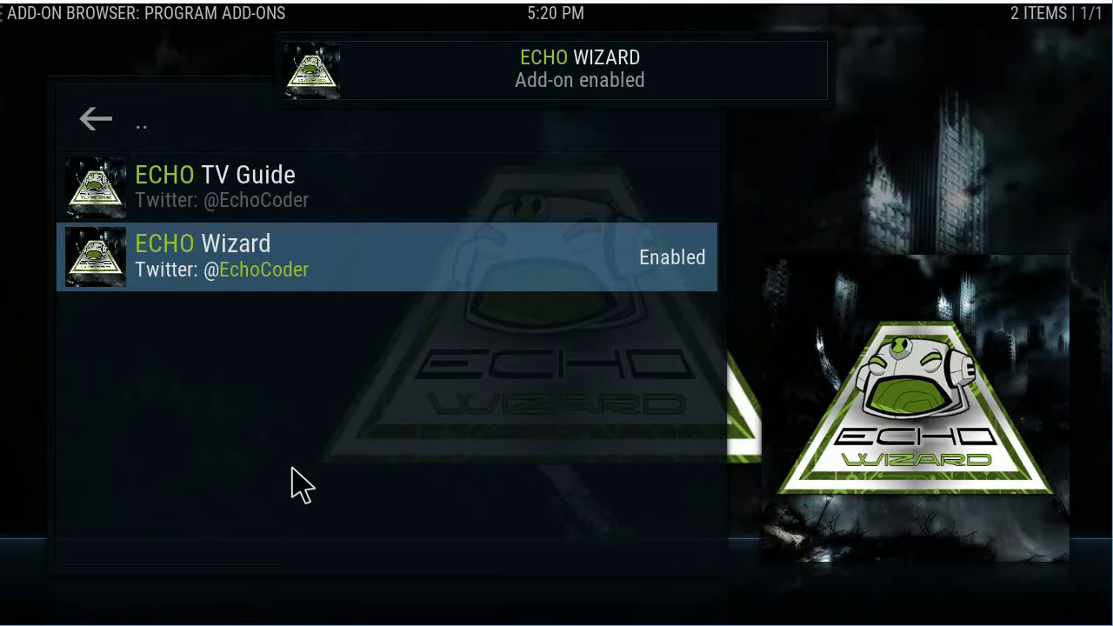
Open the ECHO Wizard add-on and look through its list of builds, installers, maintenance tools and settings
click(337, 278)
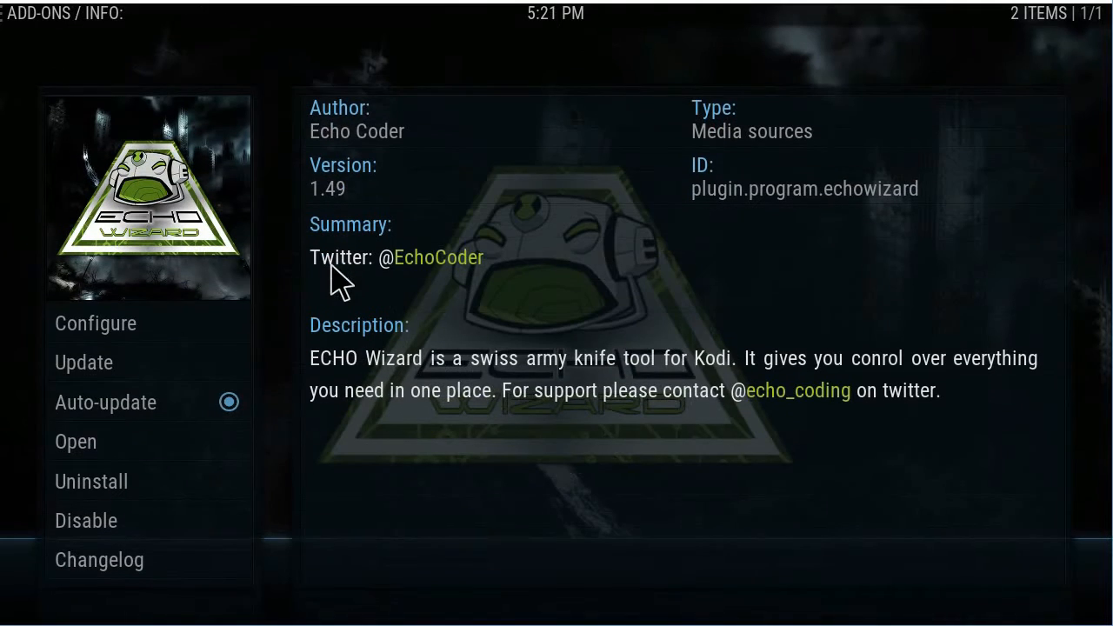
click(107, 443)
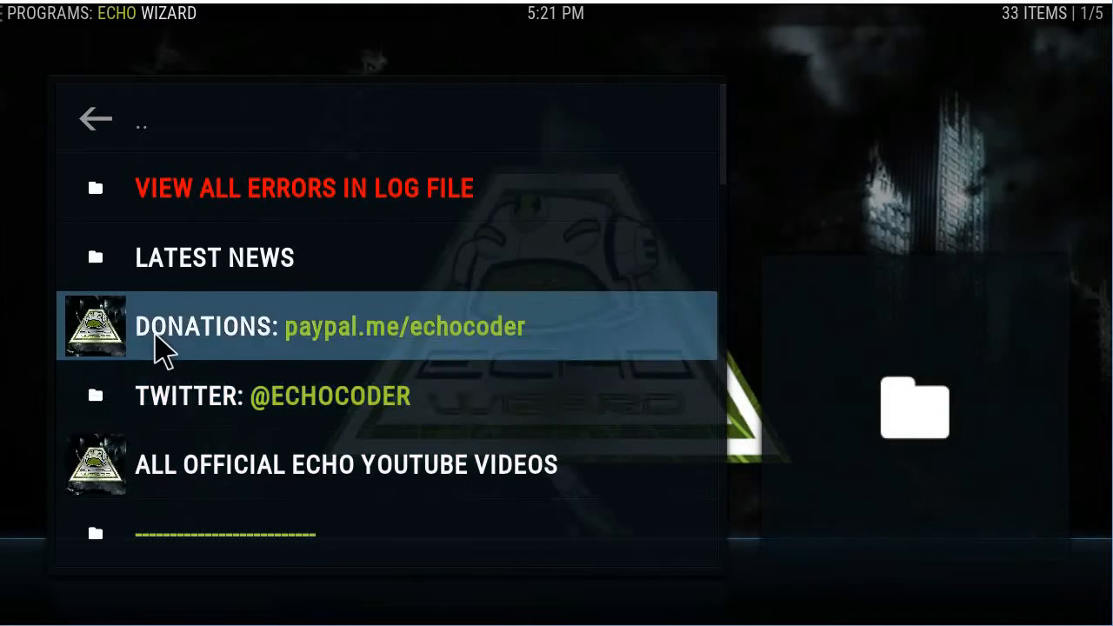
scroll(166, 347, down, 6)
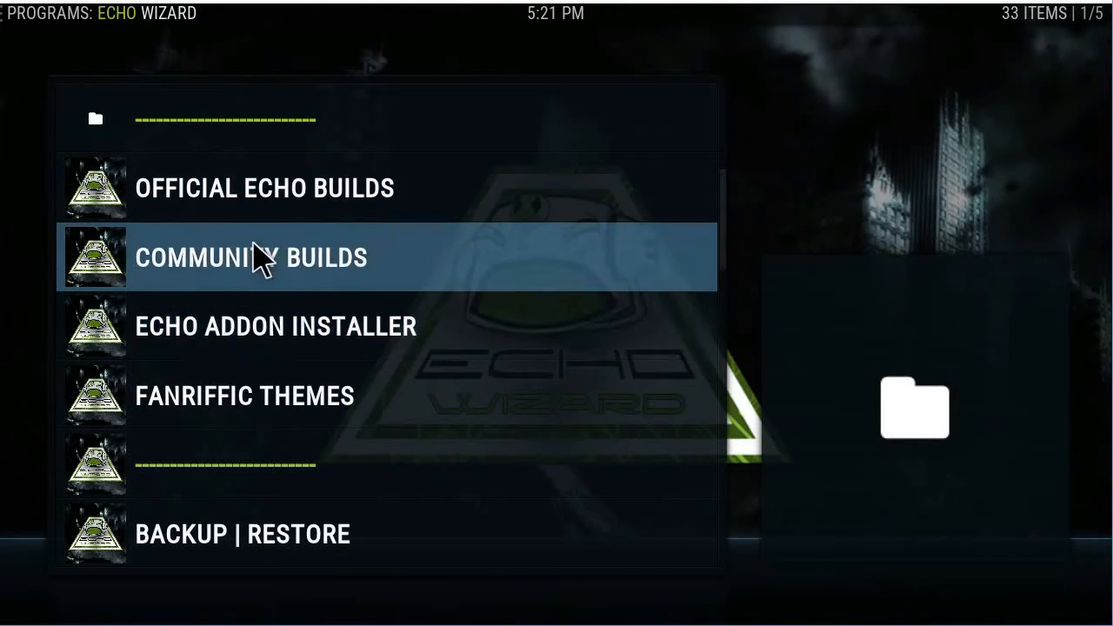
scroll(256, 259, down, 1)
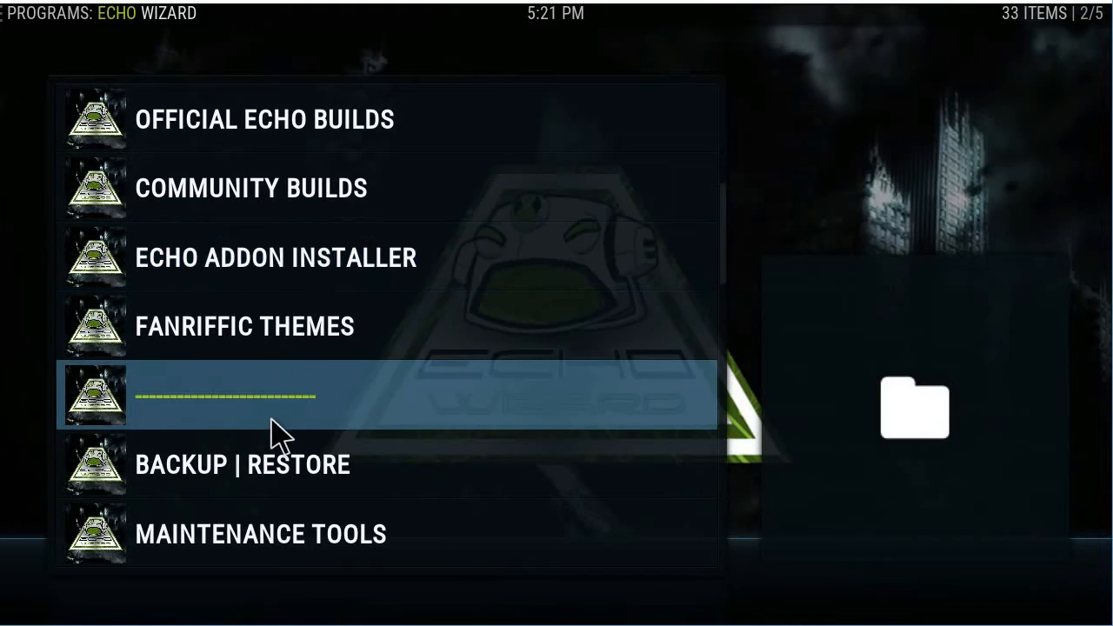
scroll(252, 424, down, 3)
scroll(199, 372, down, 3)
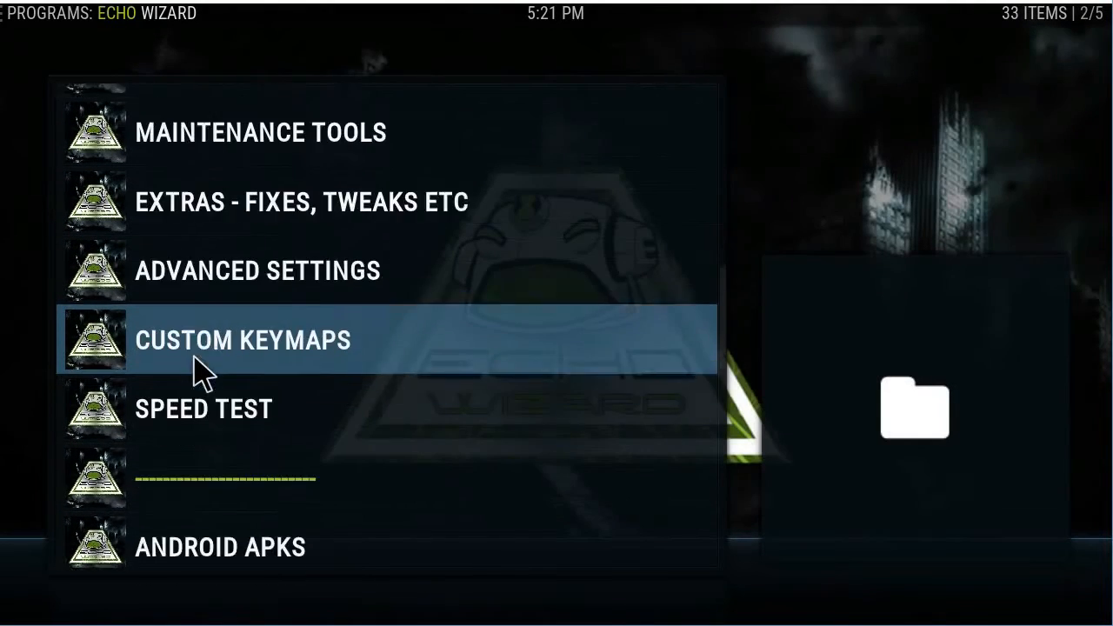
scroll(200, 370, down, 4)
scroll(223, 373, up, 4)
scroll(228, 373, up, 7)
scroll(239, 375, up, 1)
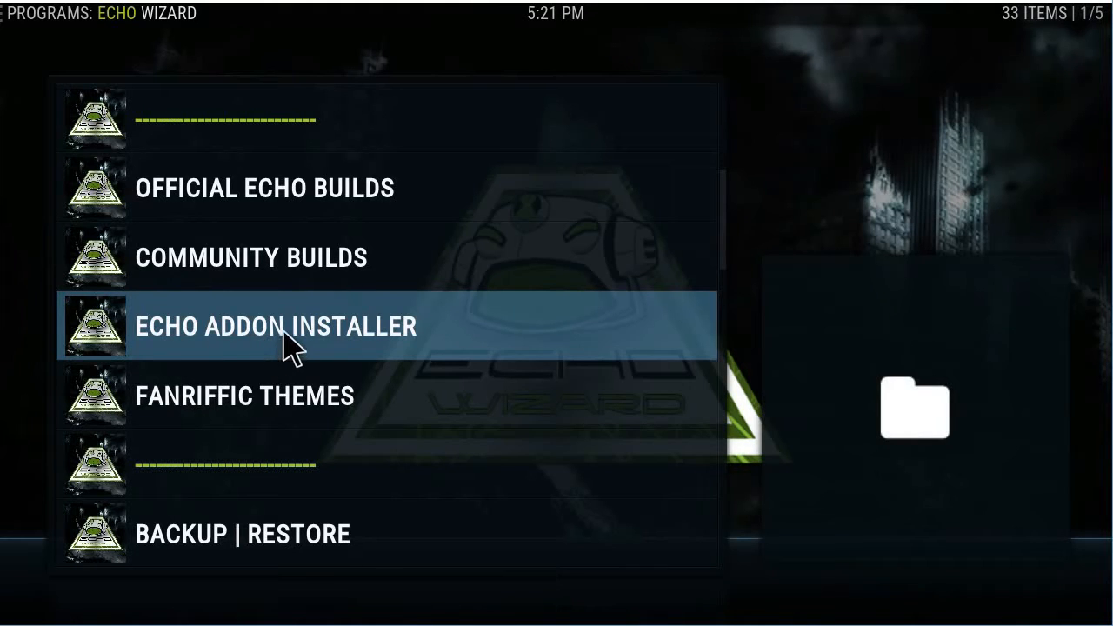
Open the All Addons category of the ECHO Addon Installer and look through its list as far as Specto
click(284, 331)
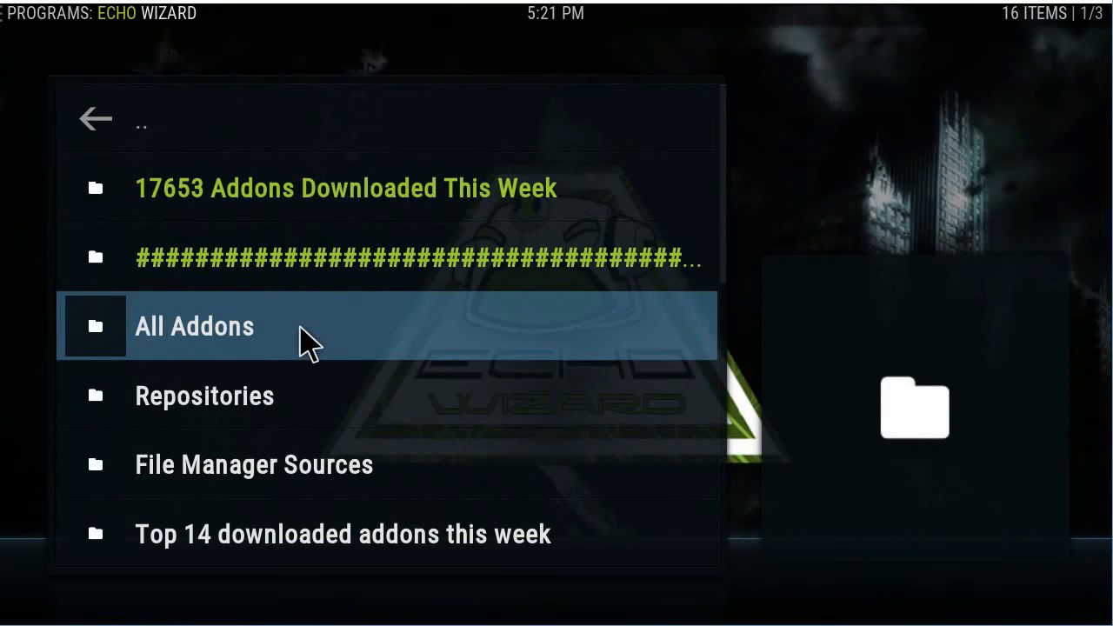
click(300, 328)
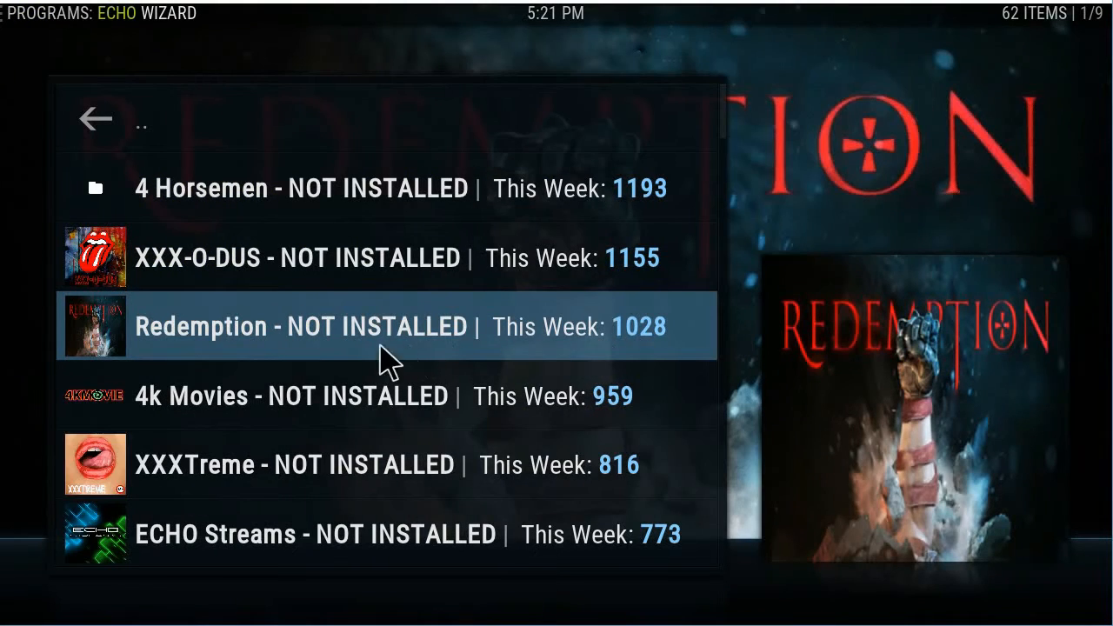
scroll(348, 360, down, 2)
scroll(292, 300, down, 4)
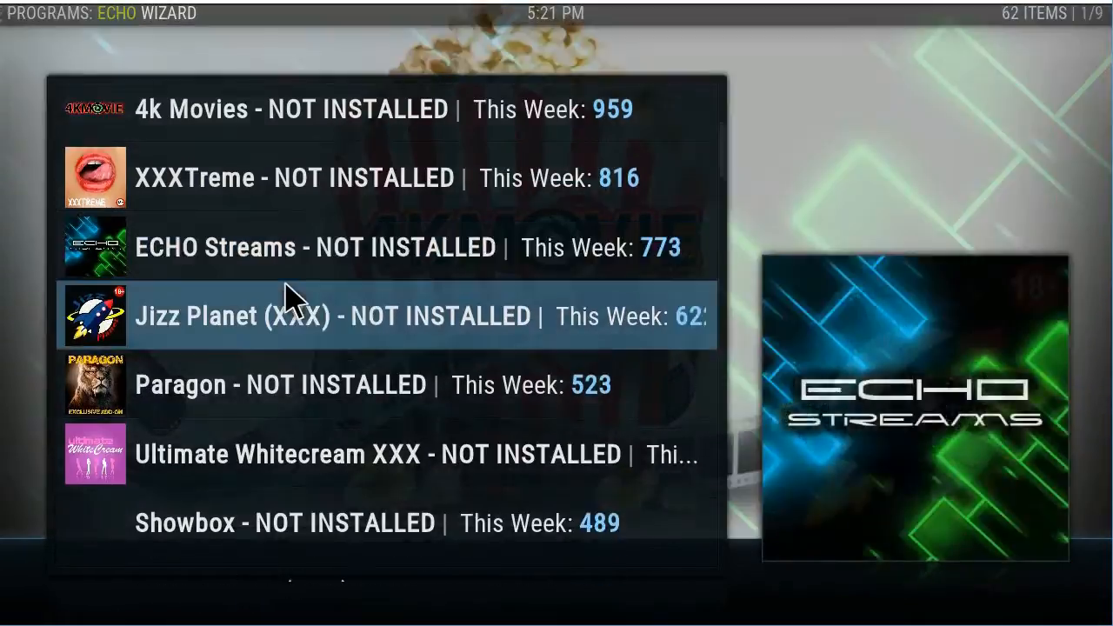
scroll(278, 300, down, 1)
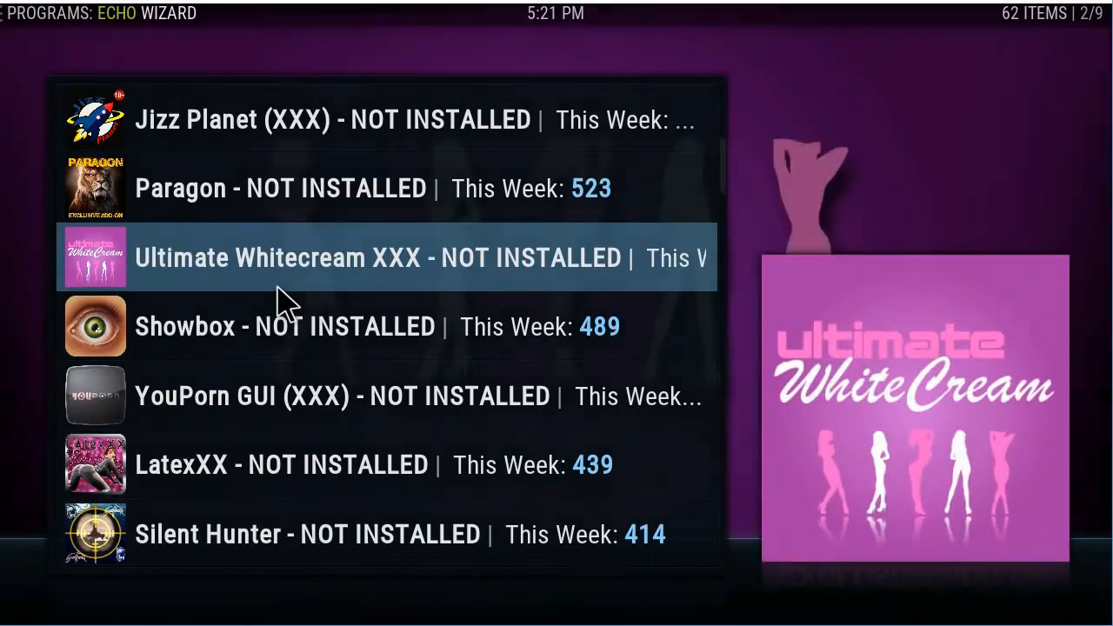
scroll(273, 298, down, 1)
scroll(274, 300, down, 2)
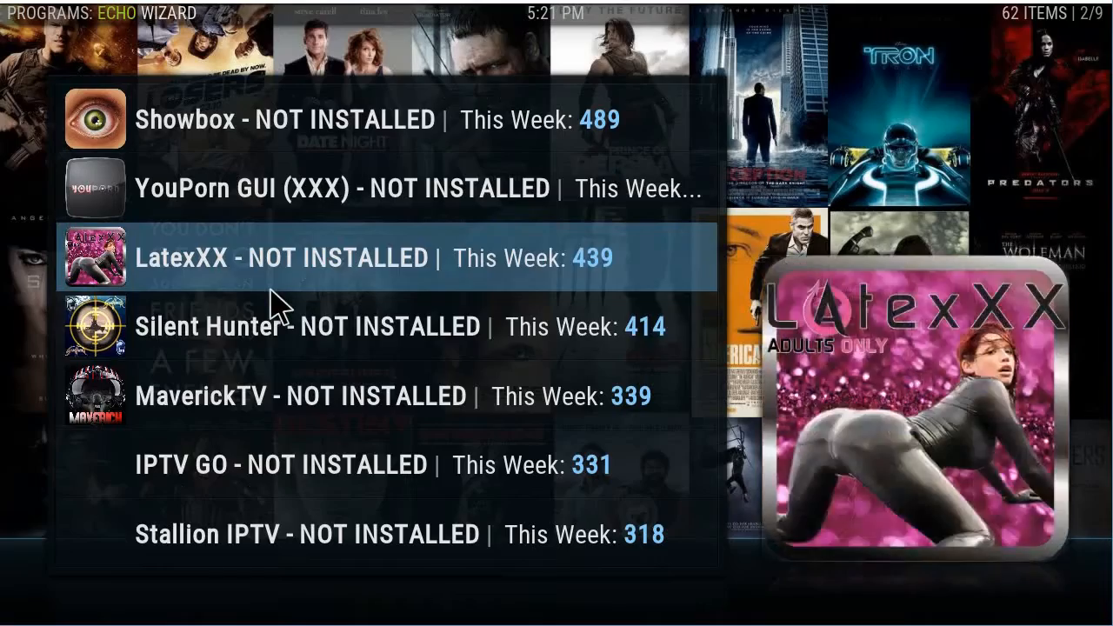
scroll(276, 318, down, 3)
scroll(277, 323, down, 4)
scroll(276, 323, down, 1)
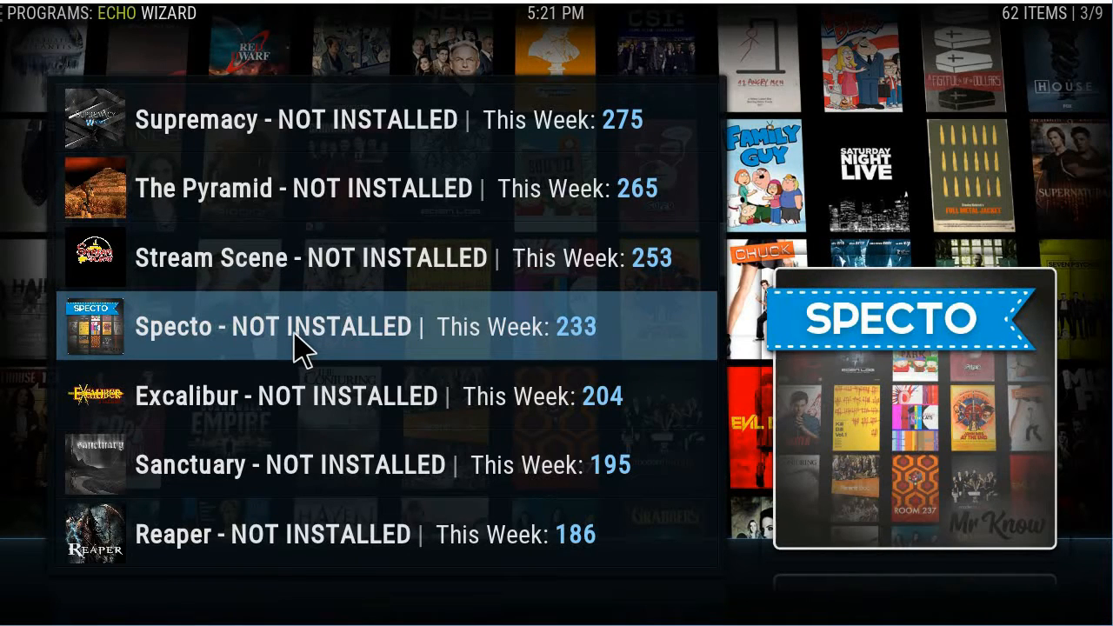
Install the Specto add-on, acknowledge the installation and return to the list of all add-ons
click(298, 345)
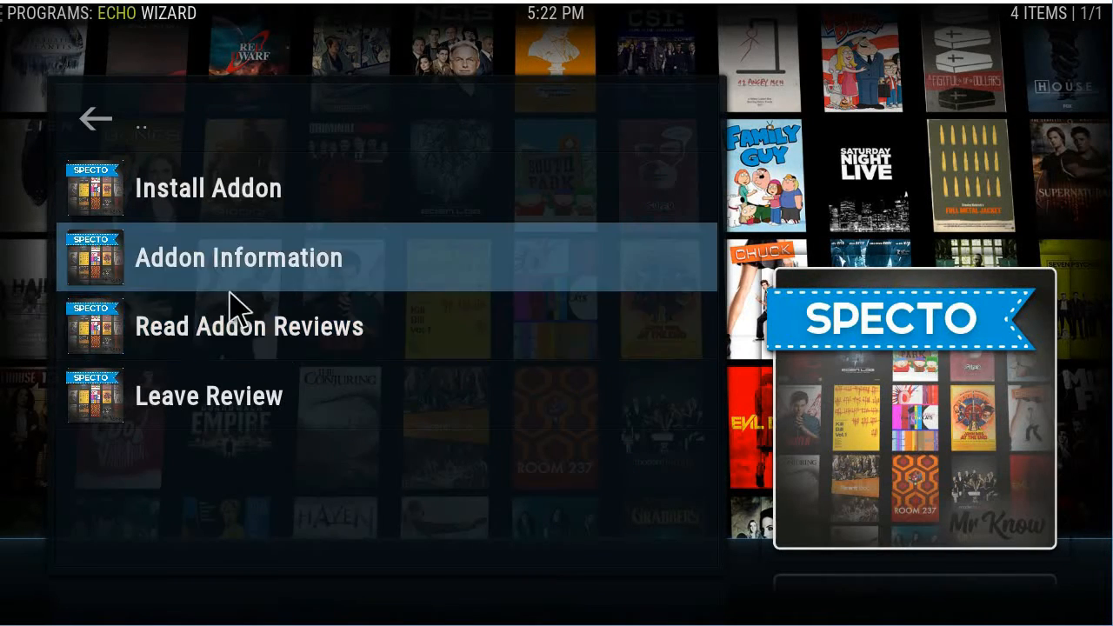
click(215, 231)
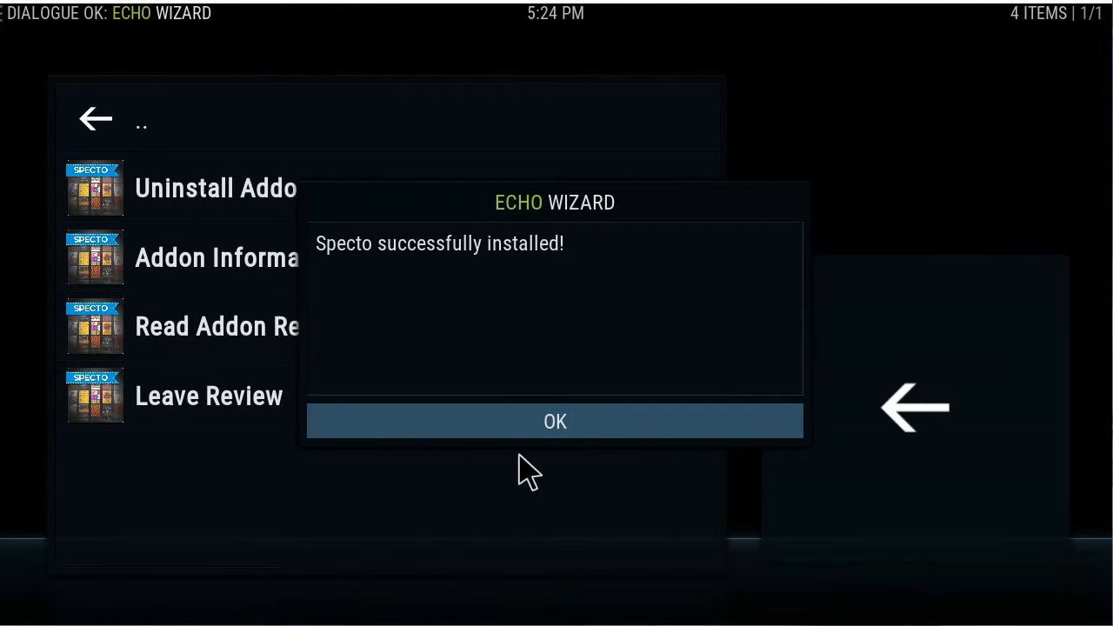
click(553, 424)
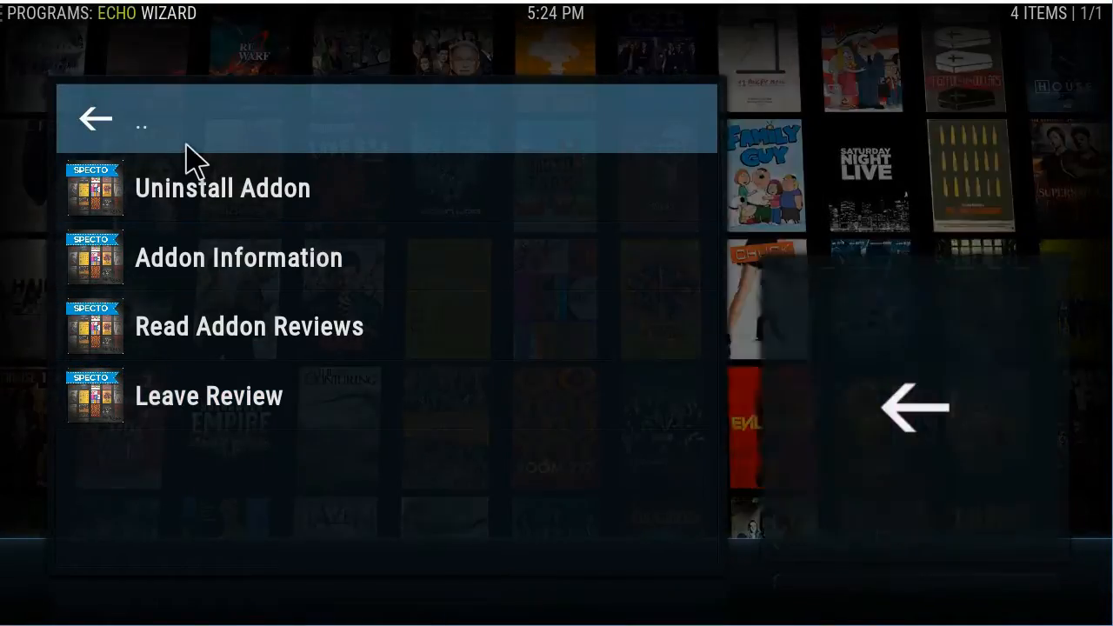
click(187, 146)
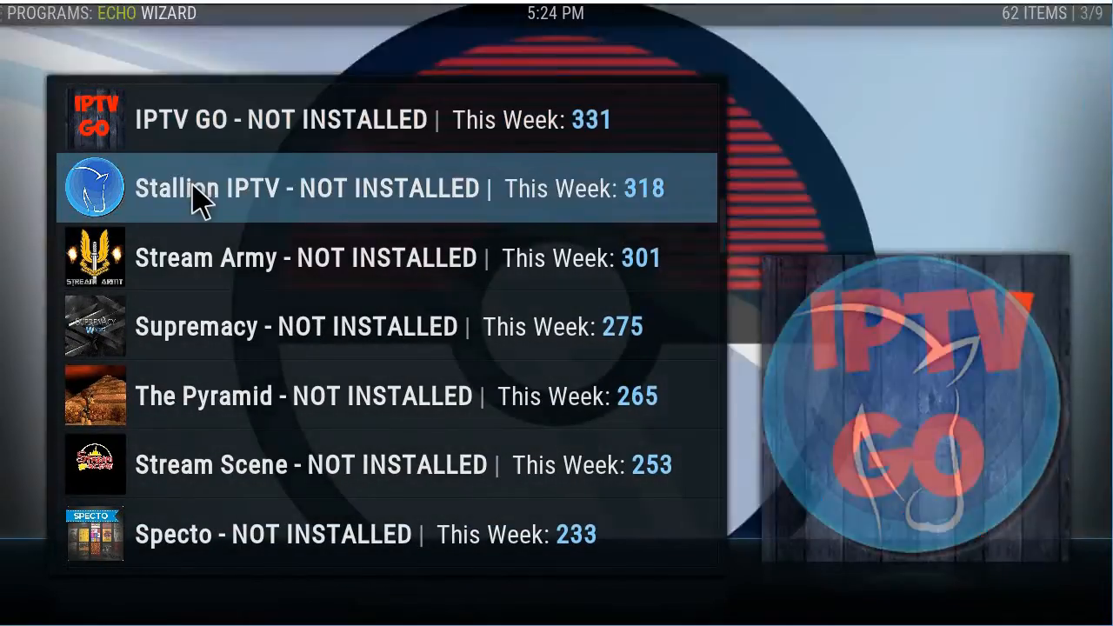
Look through the rest of the add-on list down to its end to see which other add-ons are offered
scroll(211, 249, down, 7)
scroll(218, 261, down, 4)
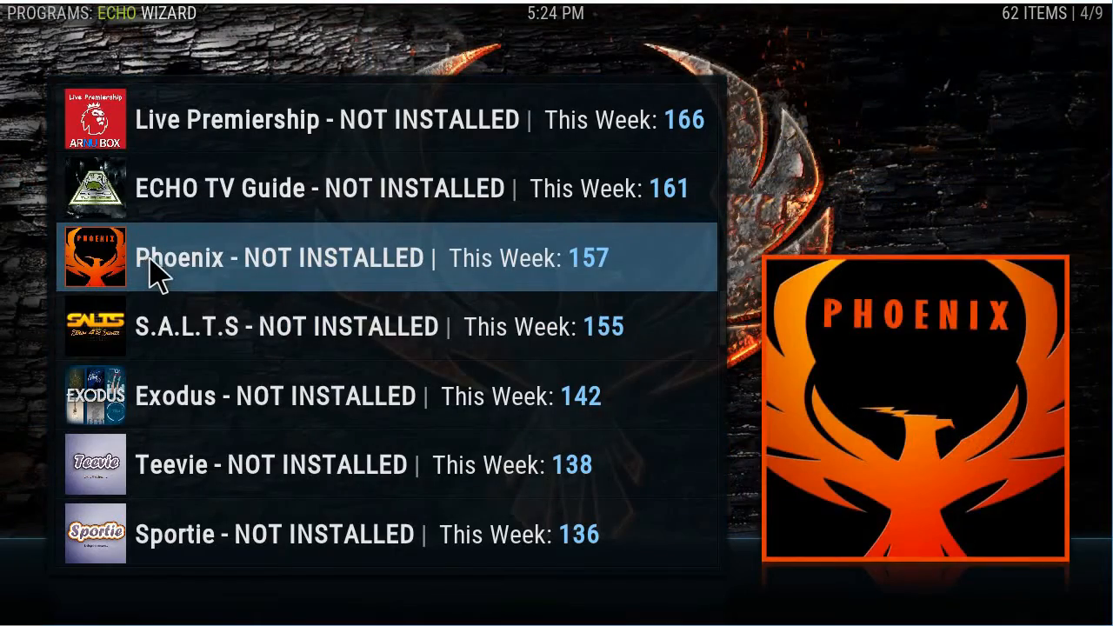
scroll(206, 418, down, 3)
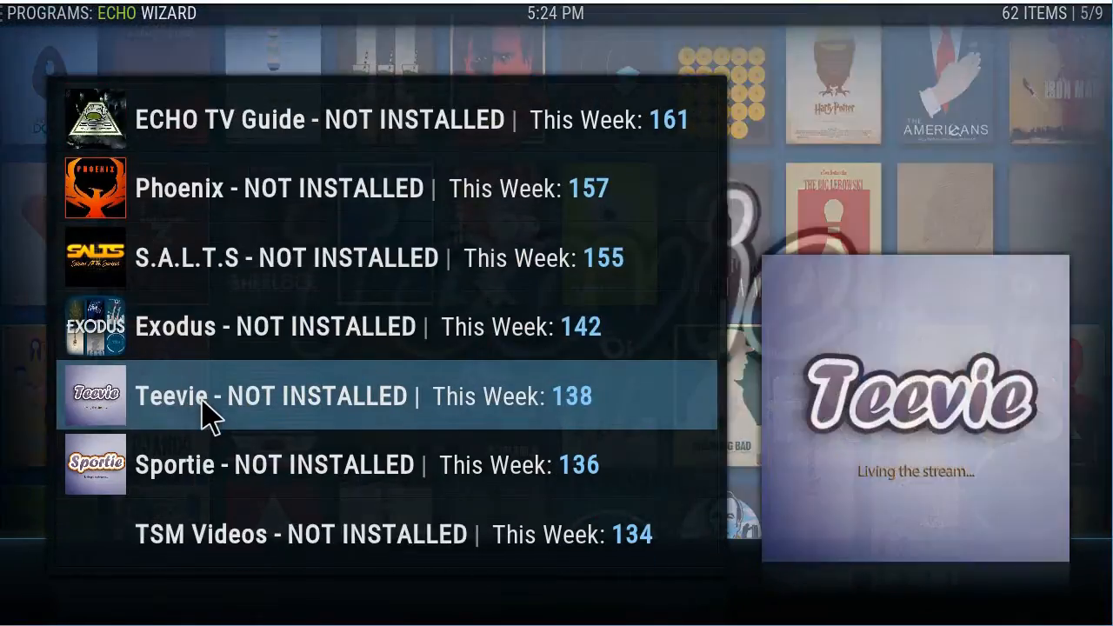
scroll(203, 404, down, 1)
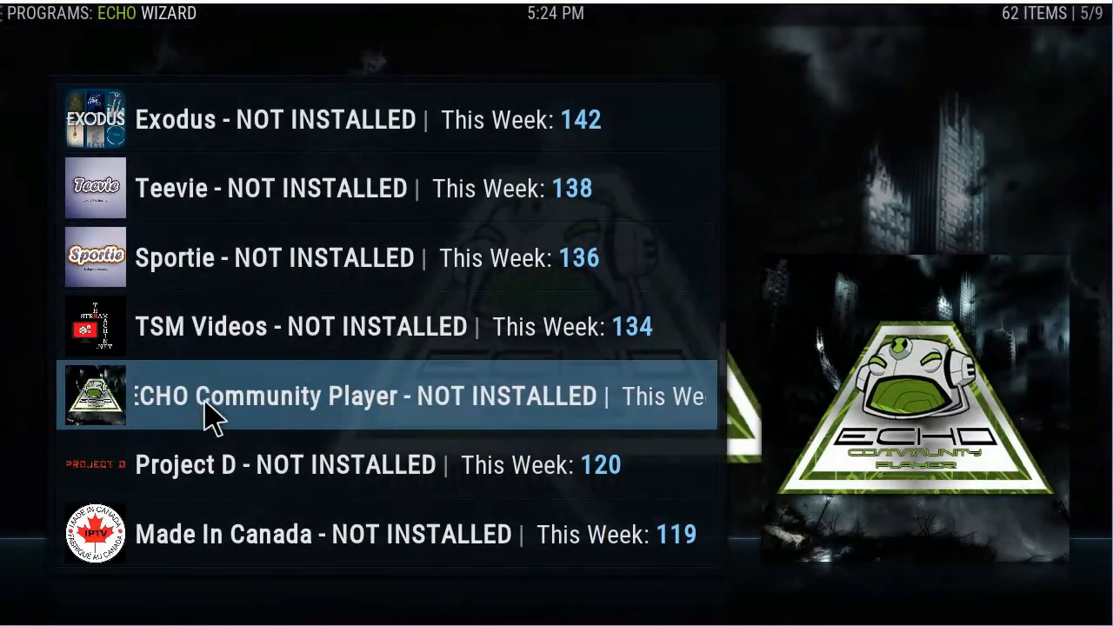
scroll(201, 400, down, 1)
scroll(202, 393, down, 1)
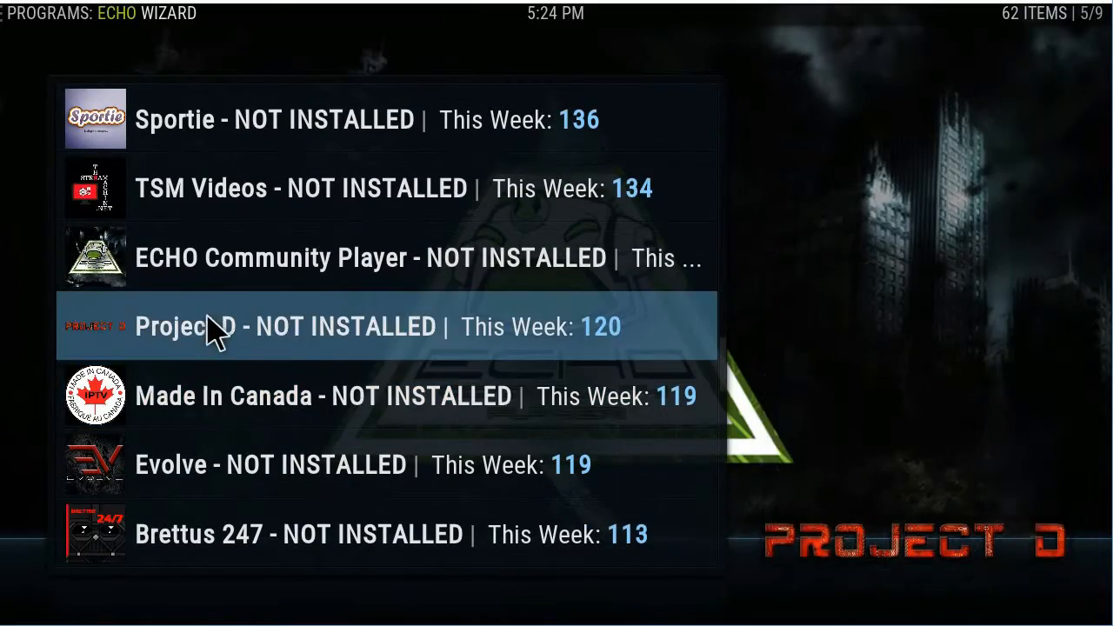
scroll(216, 339, down, 2)
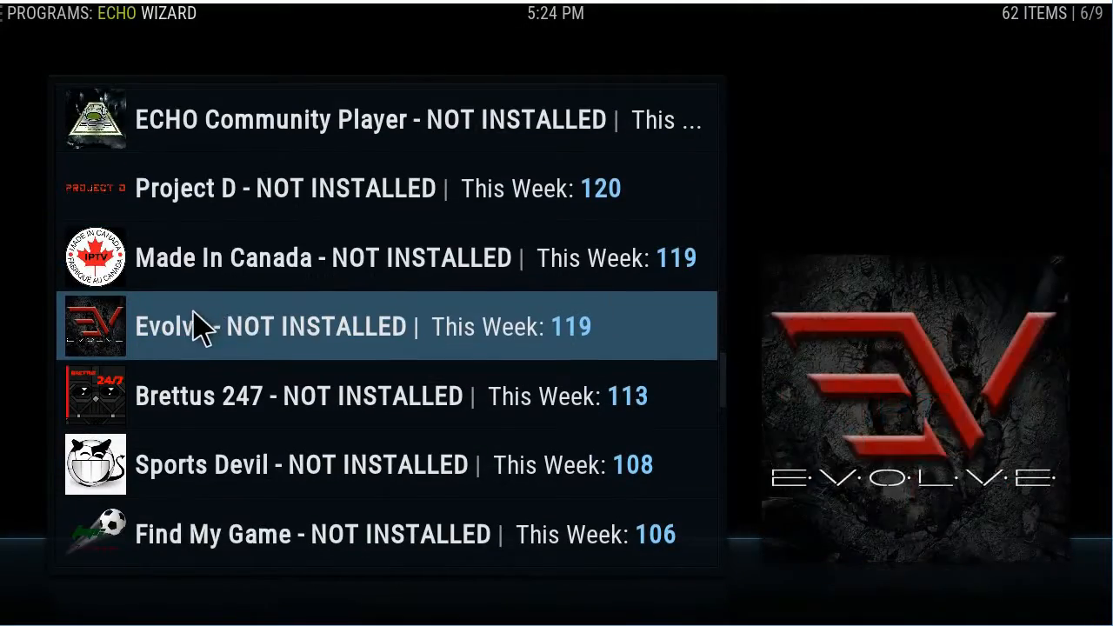
scroll(200, 321, down, 3)
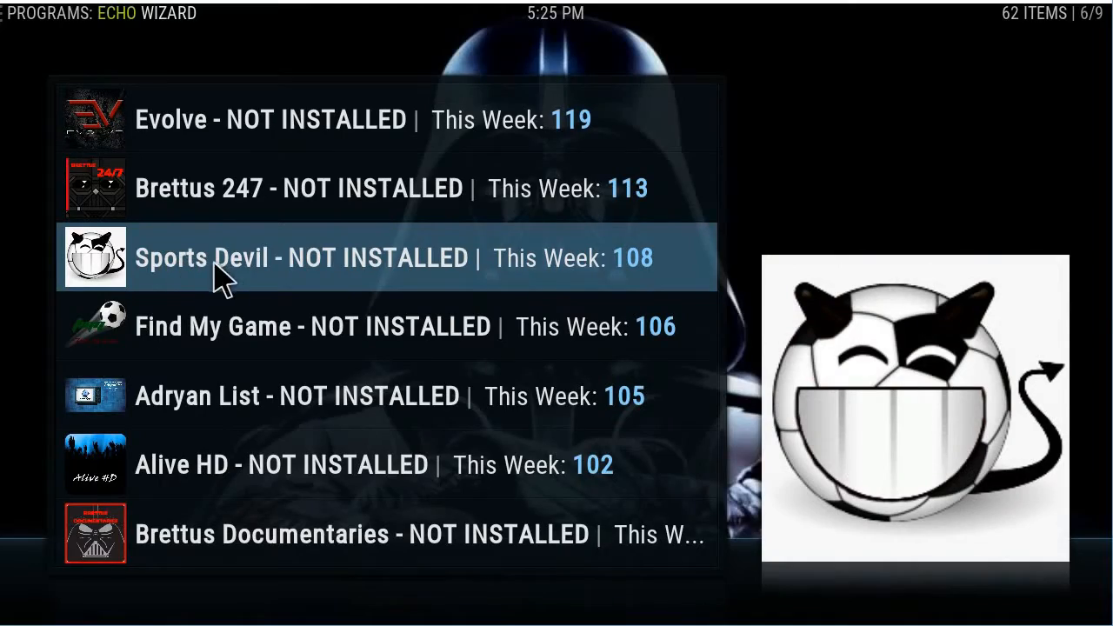
scroll(235, 287, down, 6)
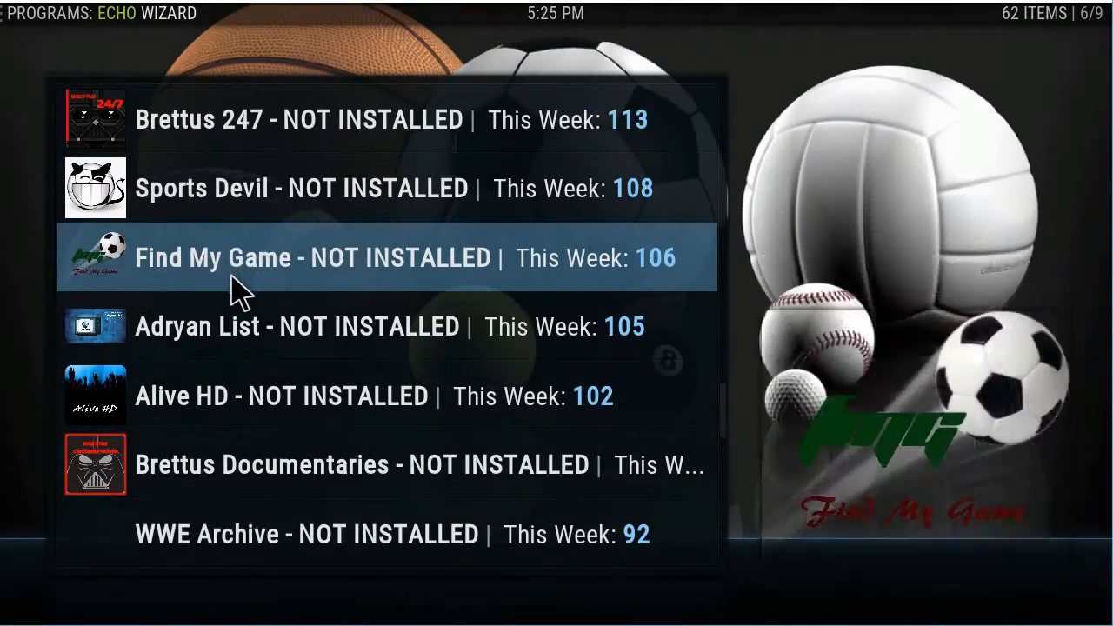
scroll(222, 295, down, 5)
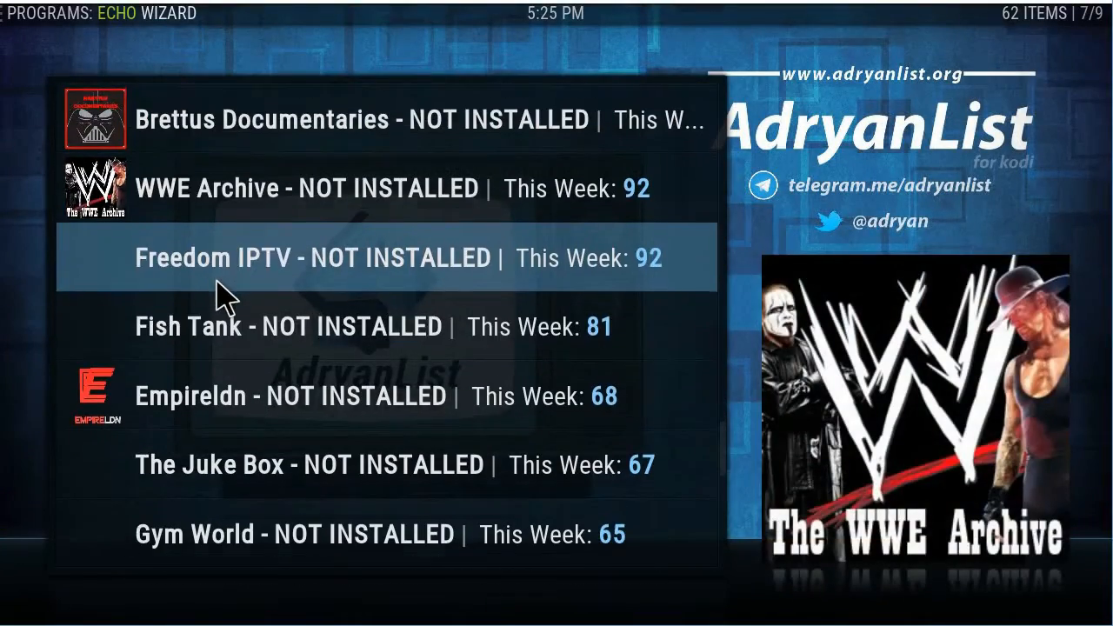
scroll(221, 296, down, 4)
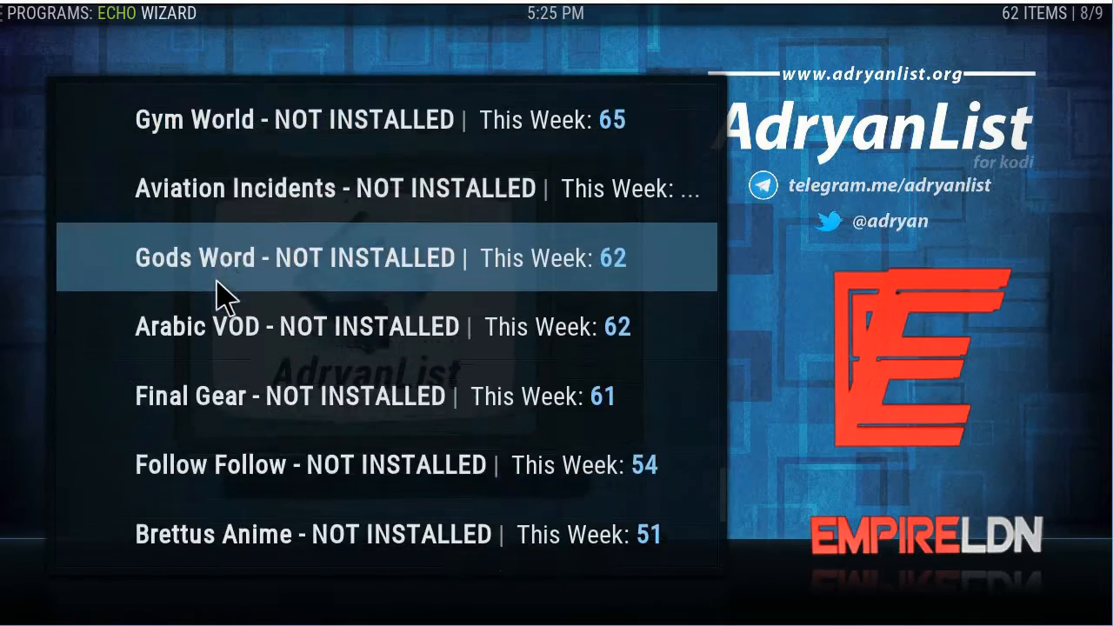
scroll(222, 296, down, 1)
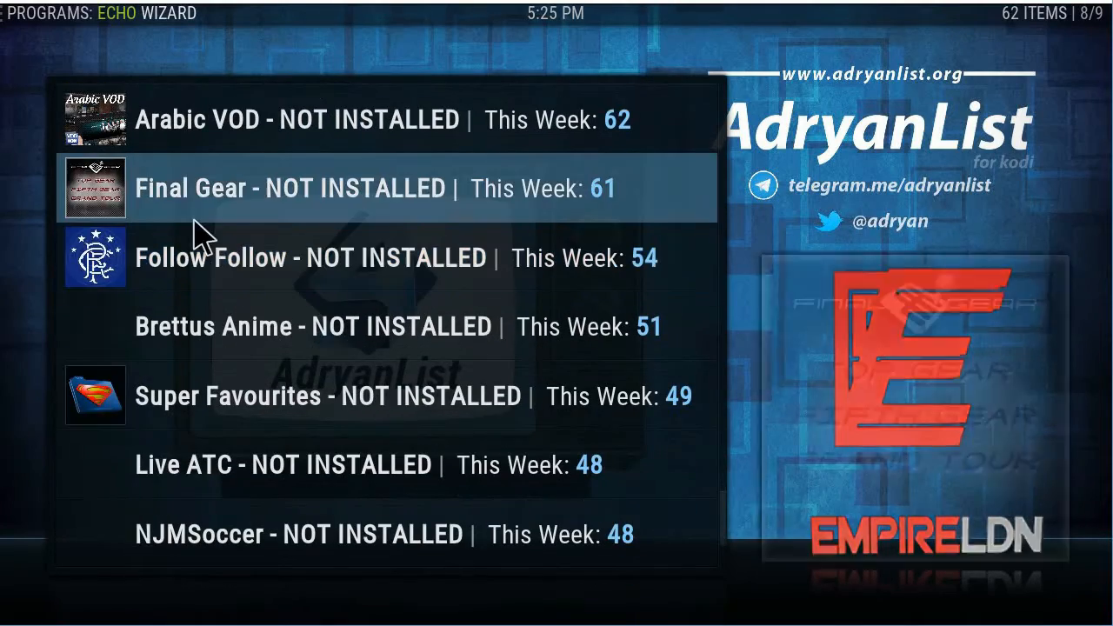
scroll(199, 218, down, 1)
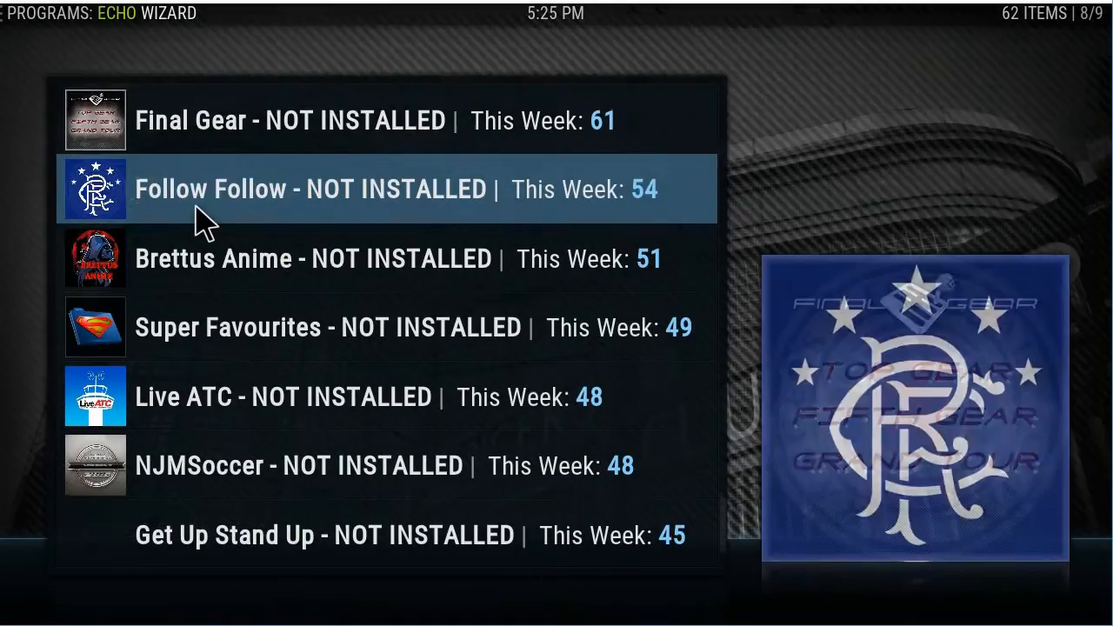
scroll(213, 261, down, 2)
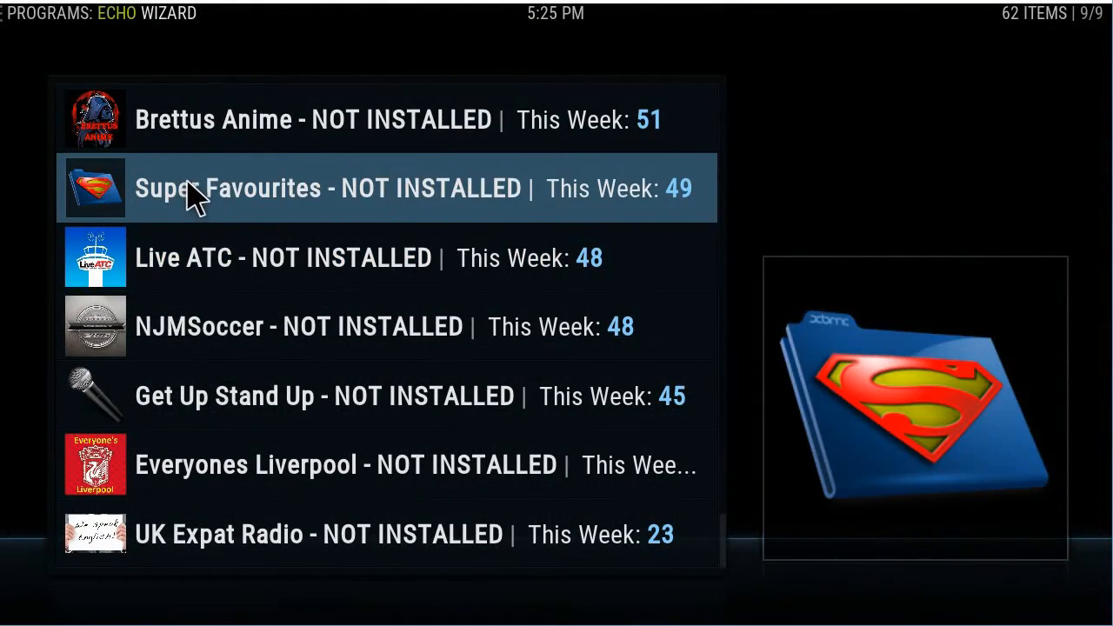
Install the Exodus add-on from the list of all add-ons, acknowledge the installation and return to the list
scroll(195, 196, up, 7)
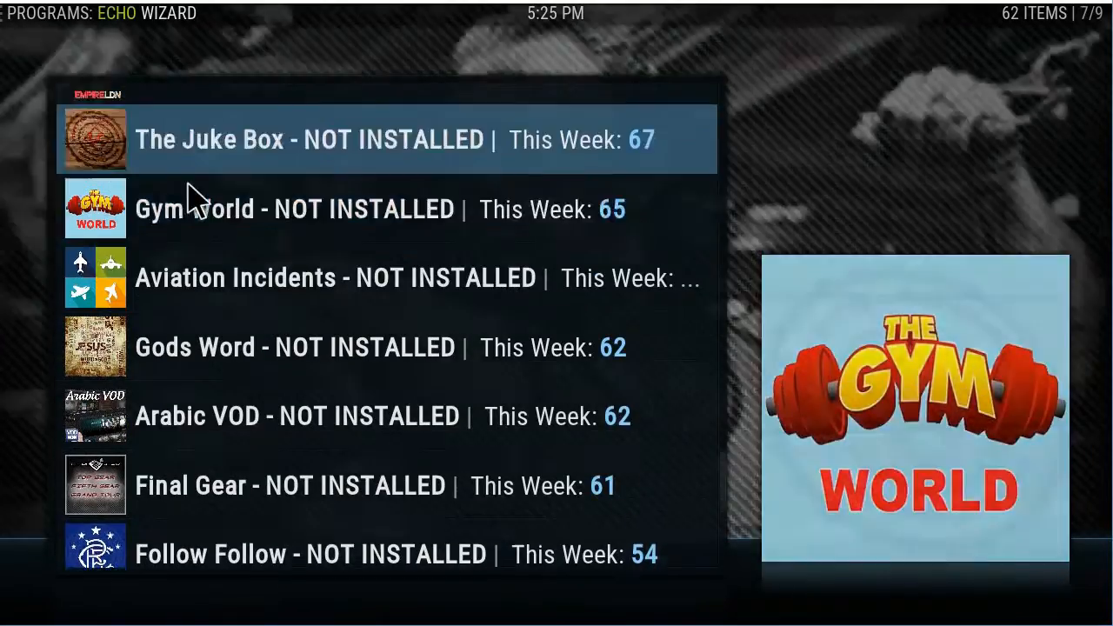
scroll(189, 187, up, 8)
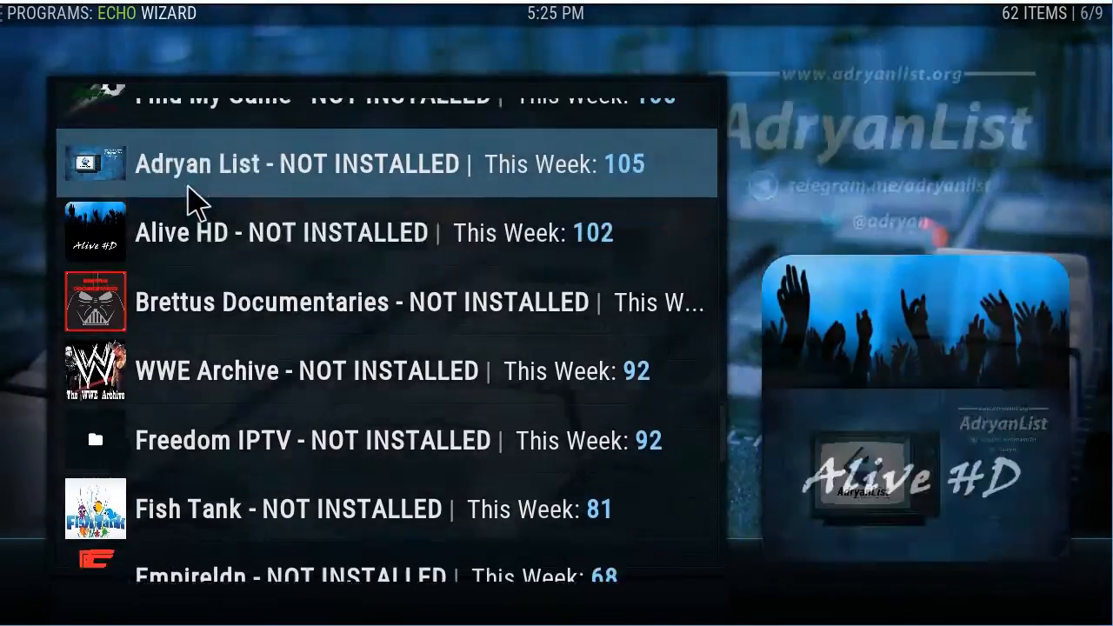
scroll(193, 201, up, 7)
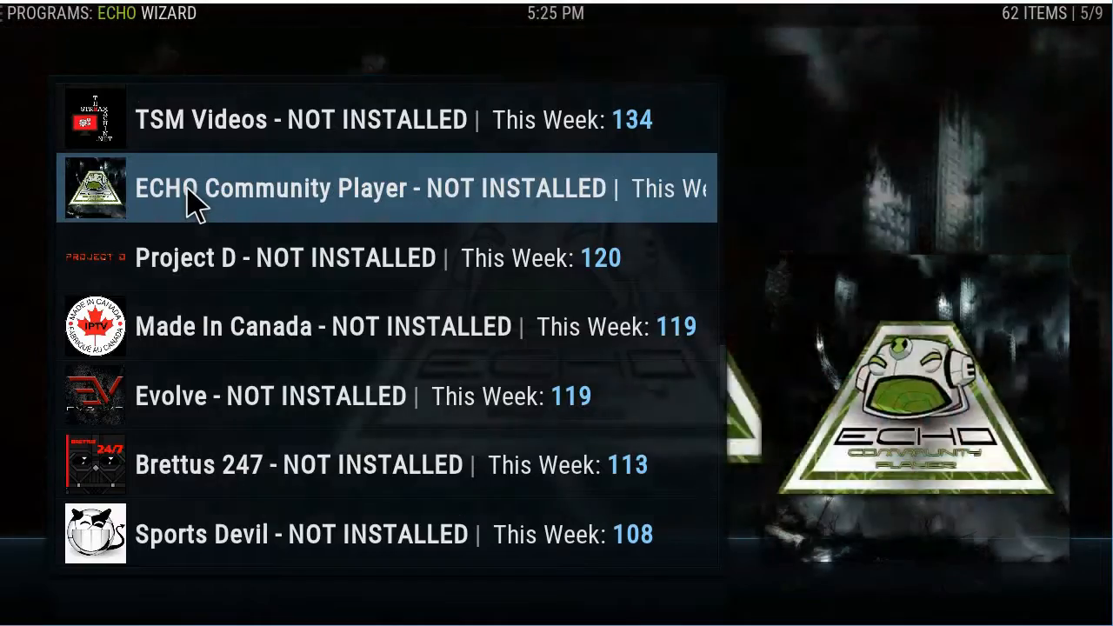
scroll(193, 202, up, 4)
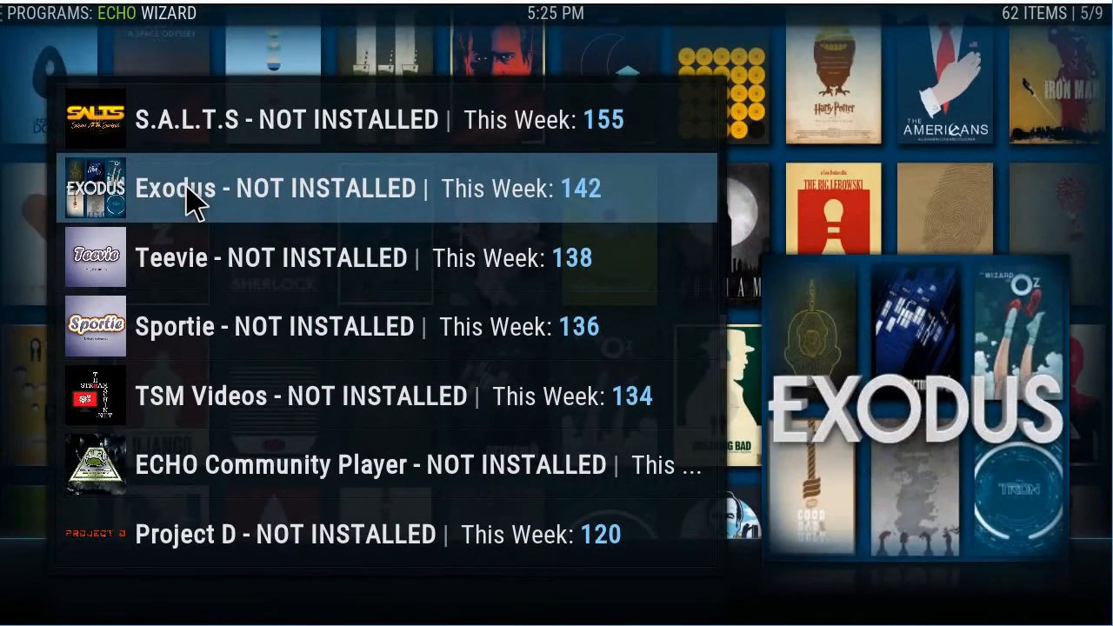
click(193, 201)
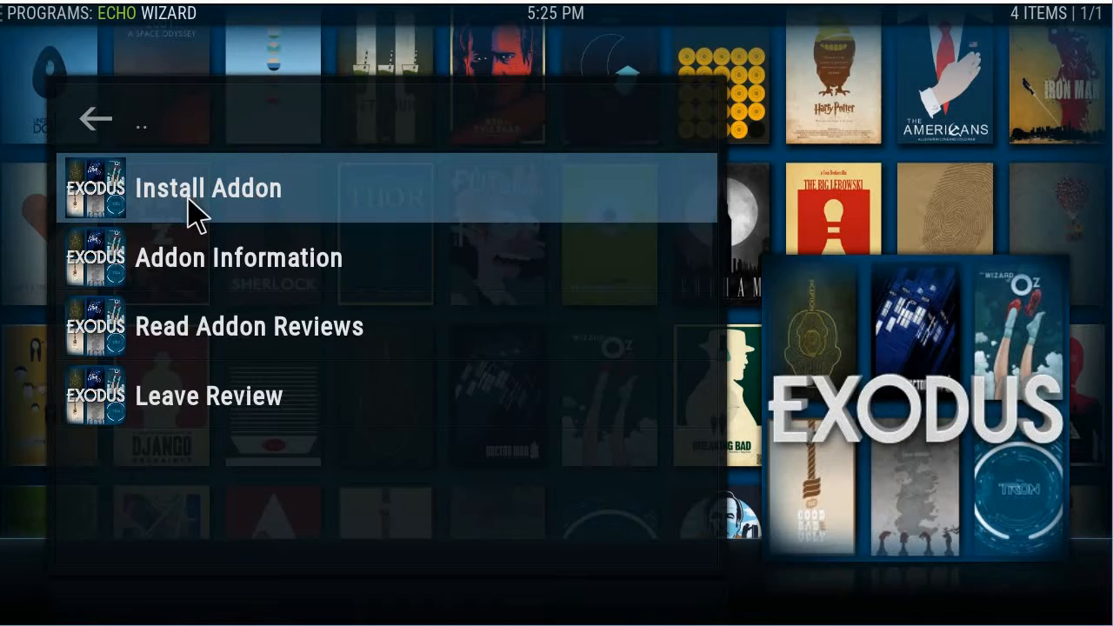
click(232, 215)
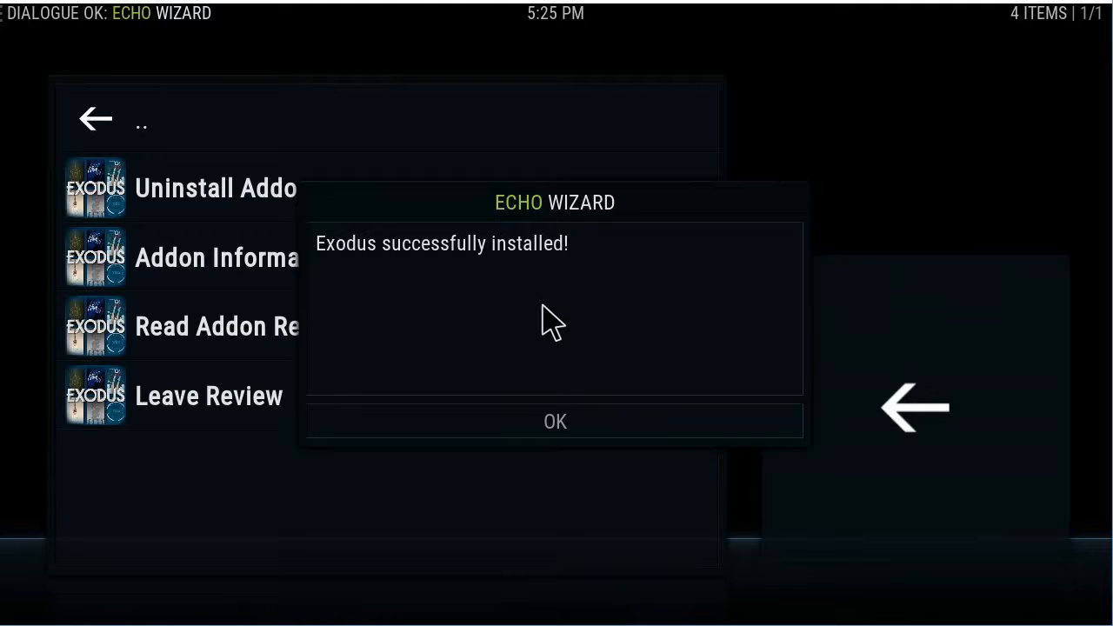
click(561, 426)
click(228, 128)
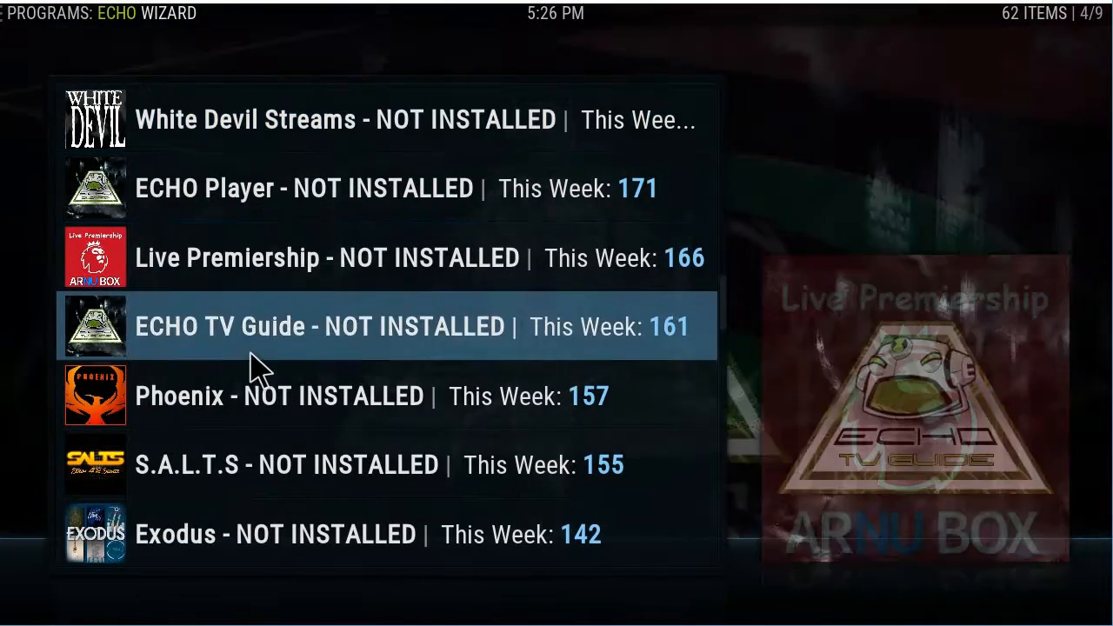
Install the Phoenix add-on from the list of all add-ons and acknowledge the installation
click(268, 412)
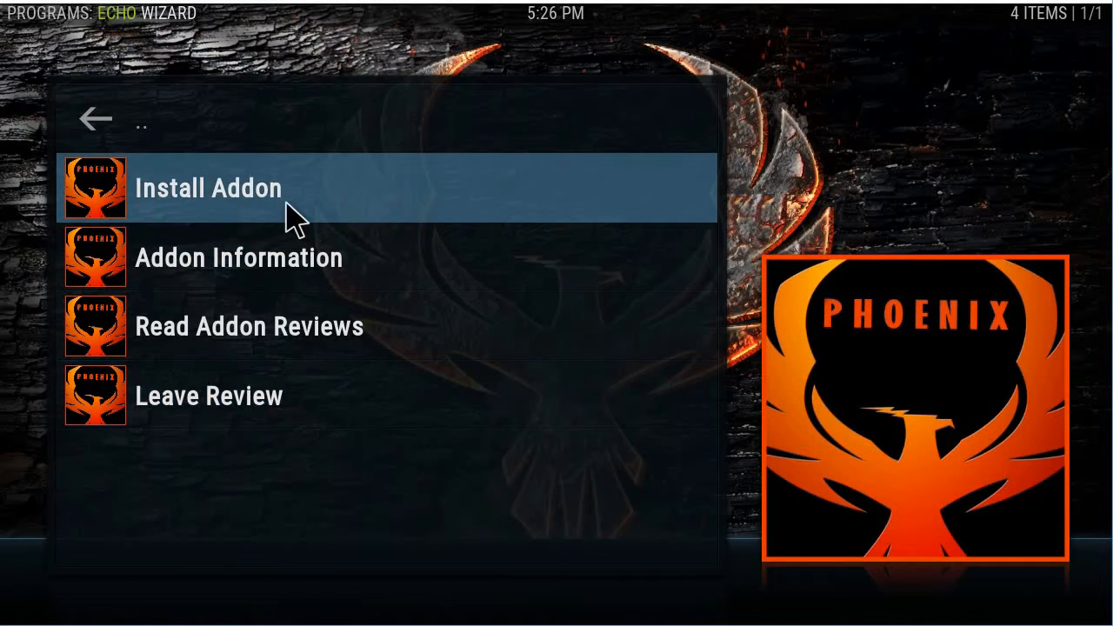
click(289, 209)
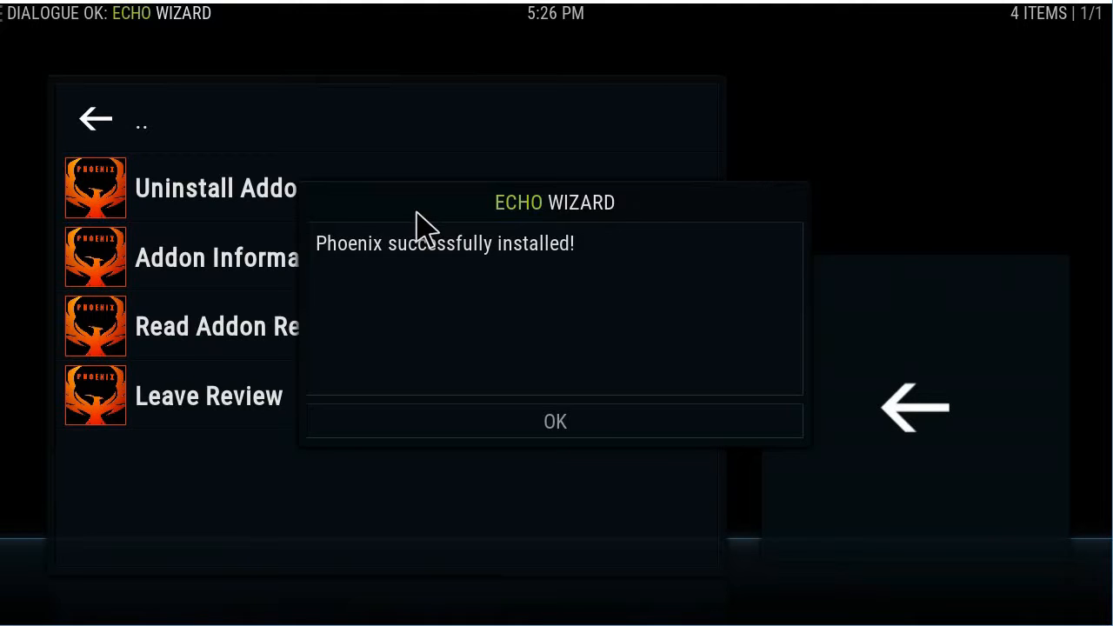
click(509, 434)
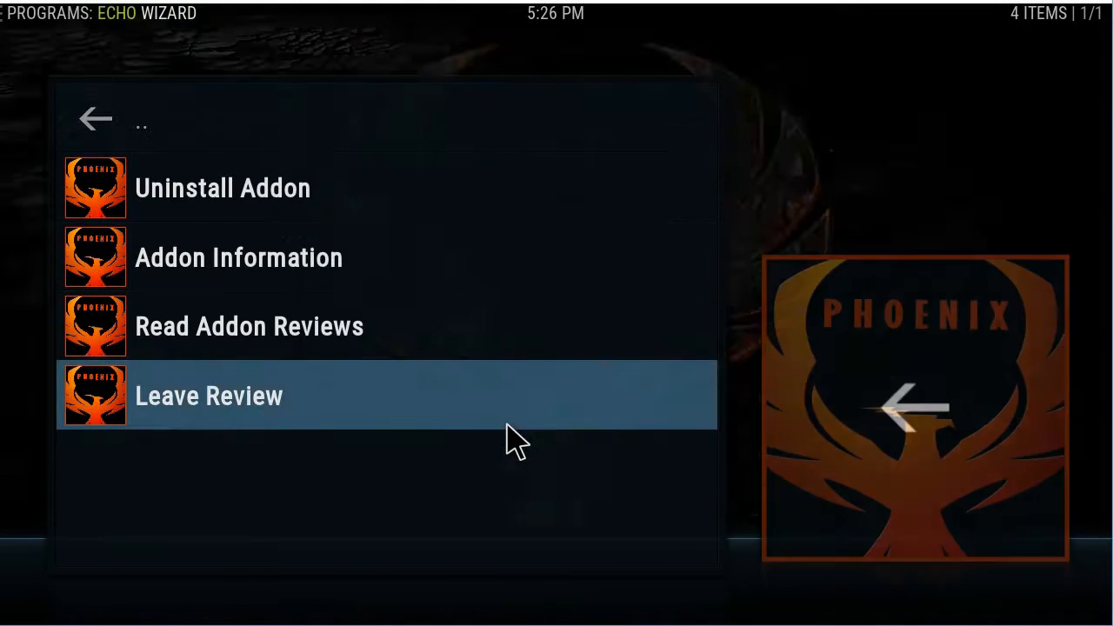